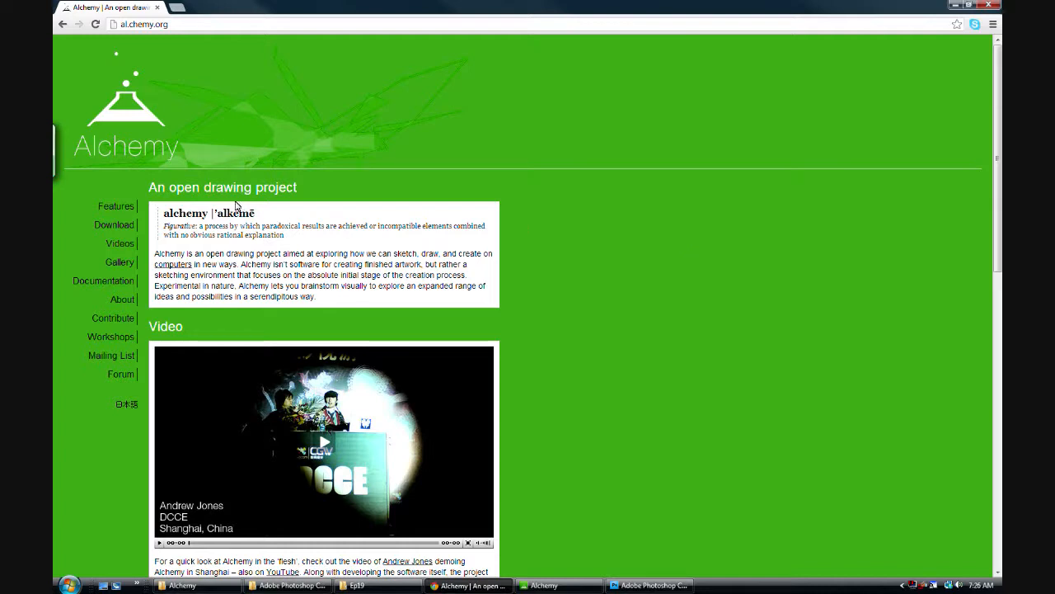
Step: View the download page on the Alchemy website, then return to its home page
left_click(100, 123)
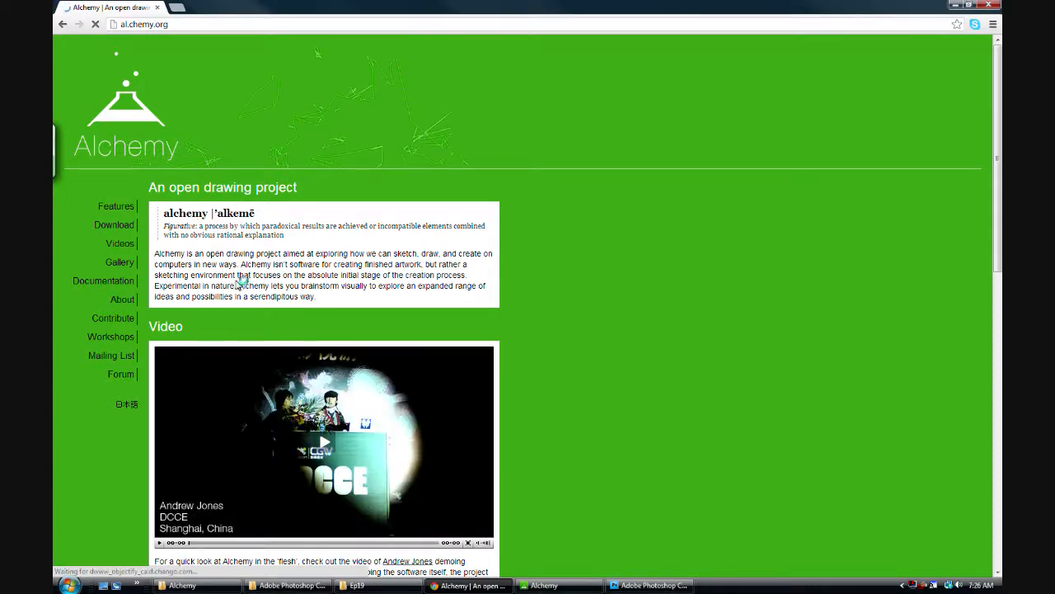
left_click(116, 224)
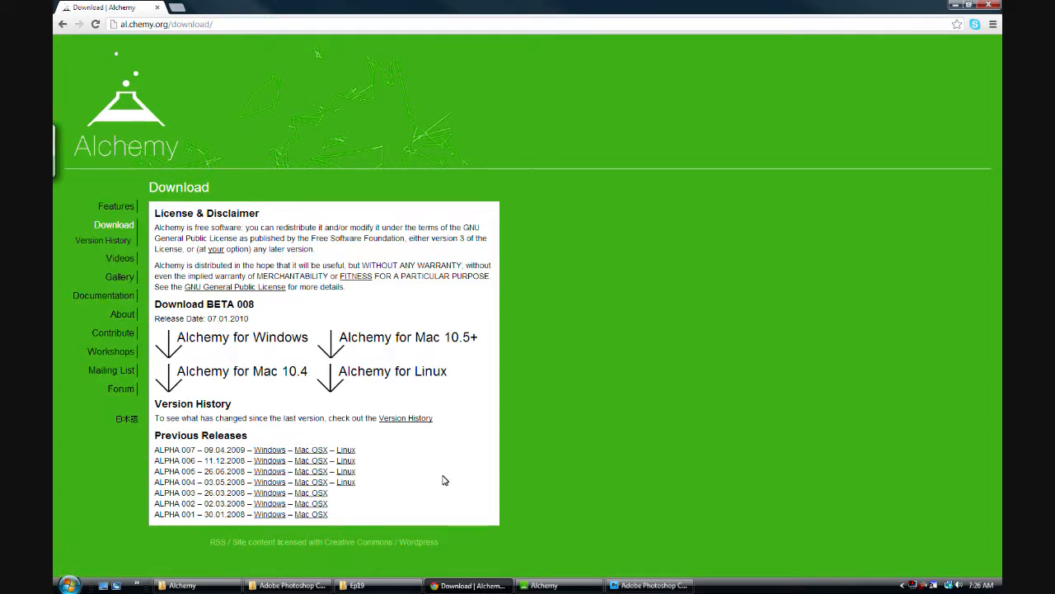
left_click(132, 109)
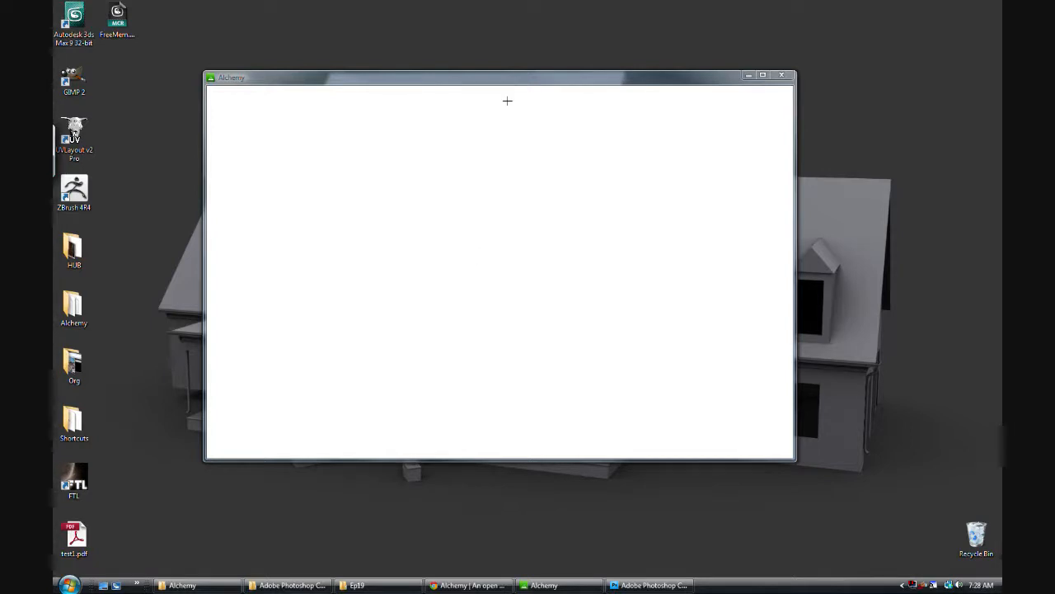
mouse_move(507, 96)
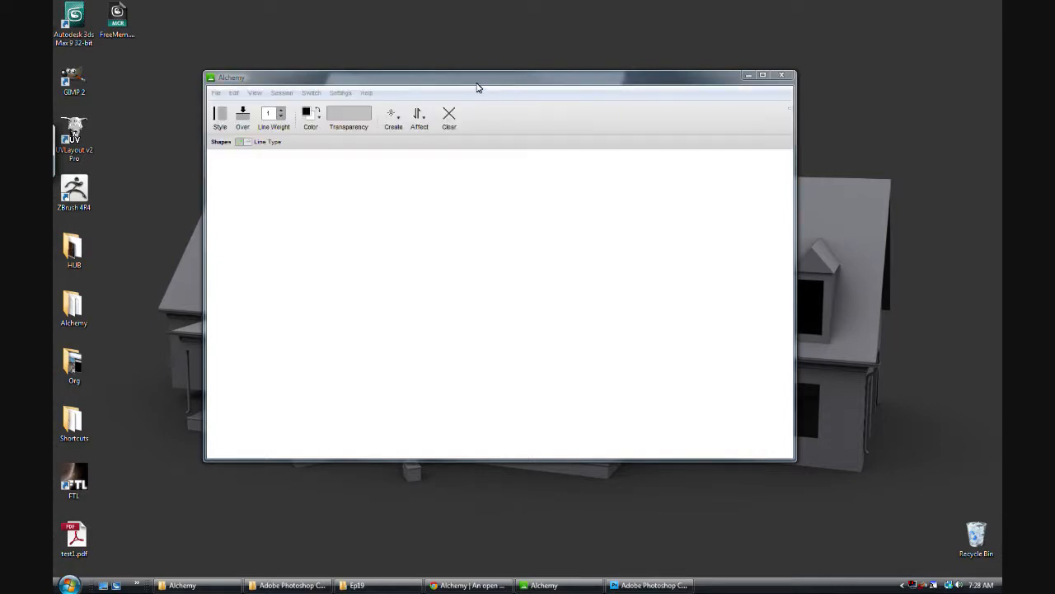
left_click(233, 83)
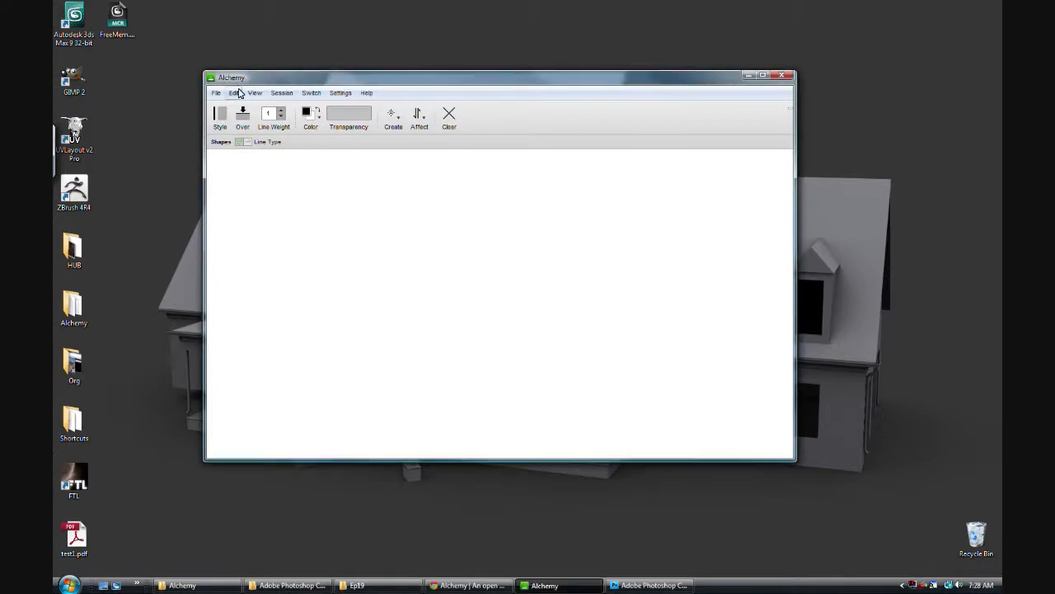
left_click(217, 95)
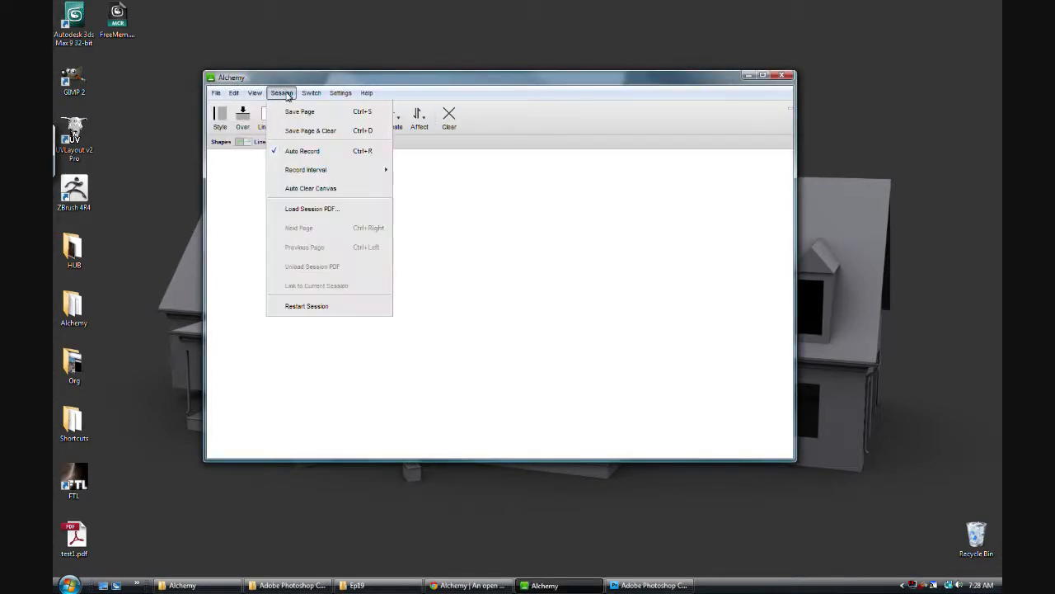
mouse_move(262, 95)
mouse_move(335, 98)
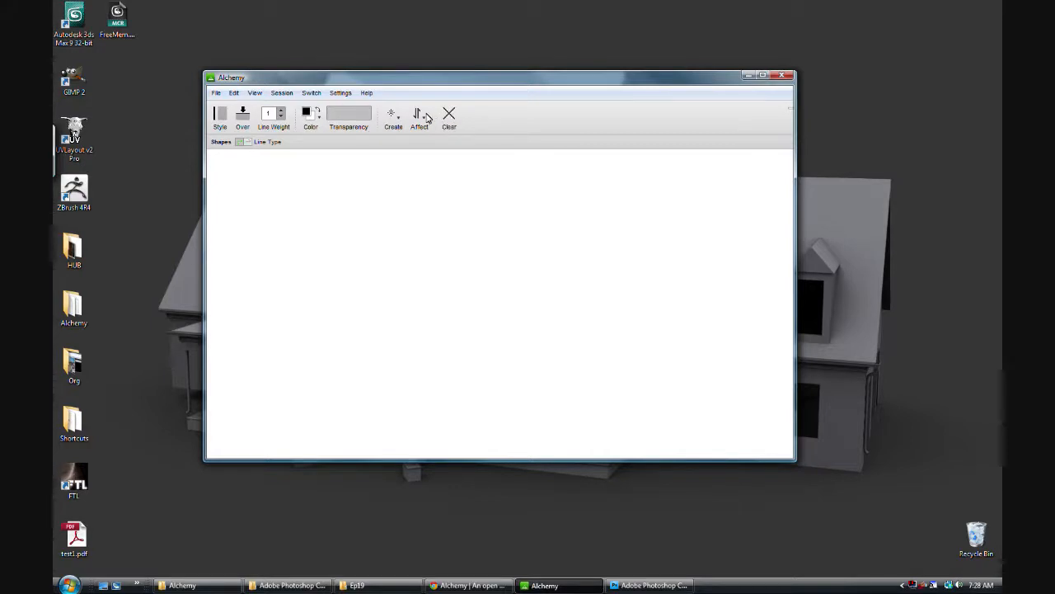
Step: Draw a freehand outline with the Shapes tool, then a solid black filled shape over it
left_click(393, 117)
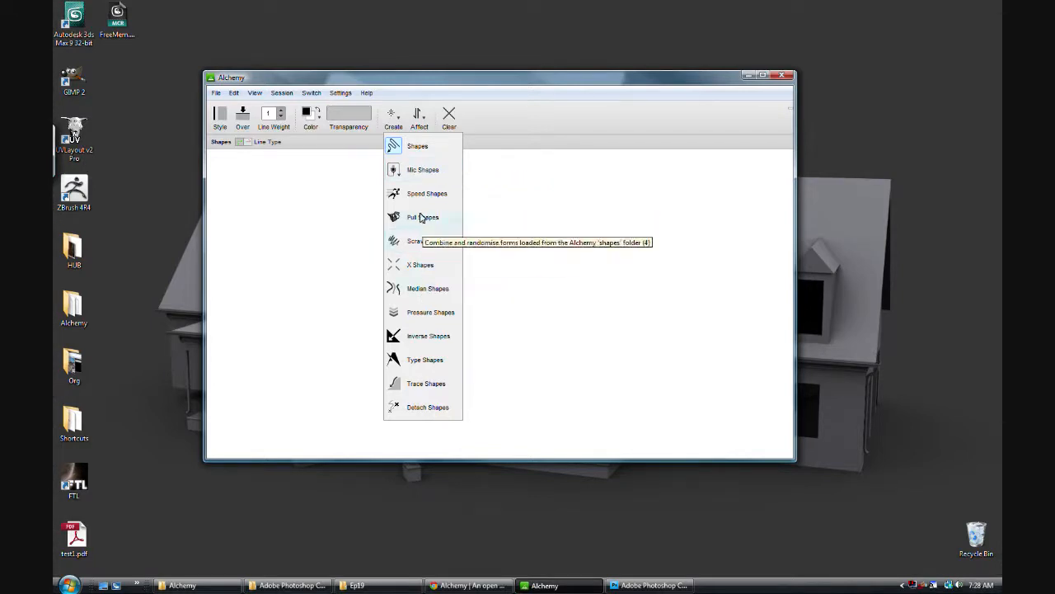
left_click(417, 149)
mouse_move(495, 207)
left_mouse_down()
mouse_move(489, 284)
mouse_move(455, 289)
mouse_move(473, 340)
mouse_move(523, 294)
mouse_move(509, 227)
left_mouse_up()
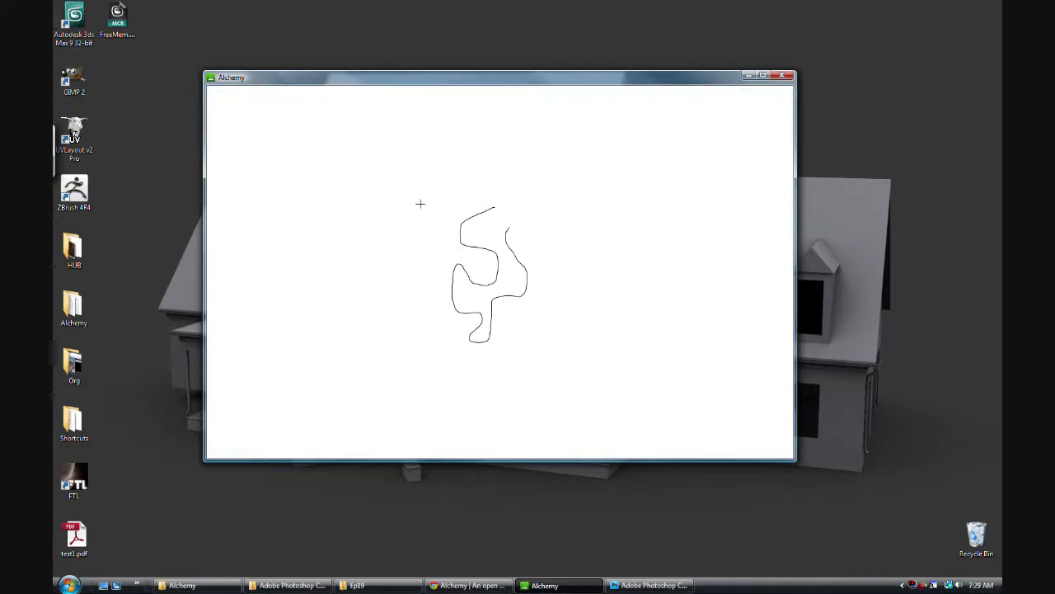
mouse_move(493, 207)
left_mouse_down()
mouse_move(440, 233)
mouse_move(460, 292)
mouse_move(461, 367)
mouse_move(498, 208)
mouse_move(535, 276)
mouse_move(523, 213)
mouse_move(493, 211)
left_mouse_up()
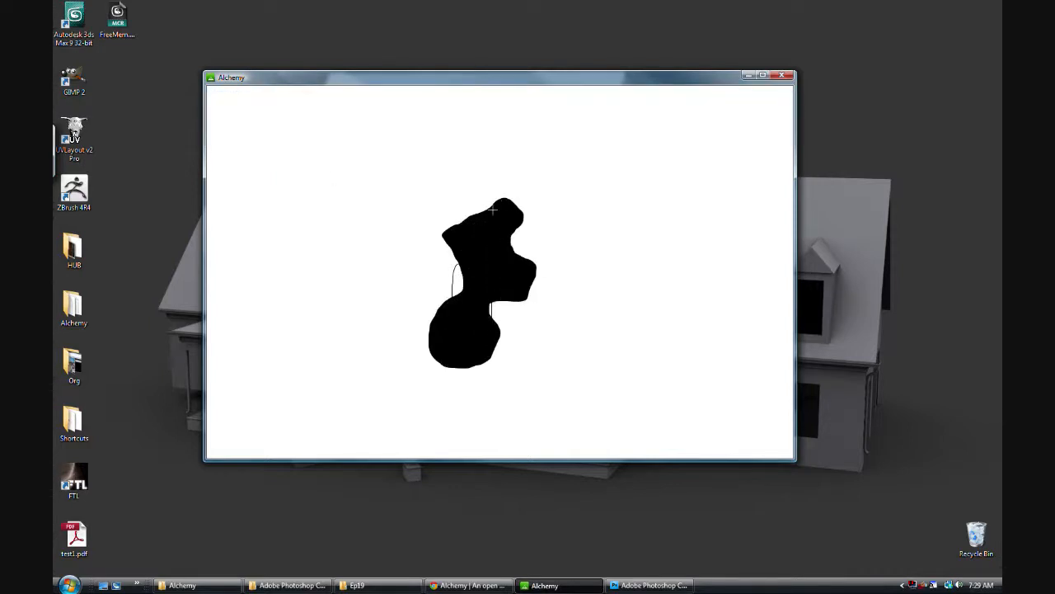
Step: Lower the opacity to a light grey and draw overlapping translucent filled shapes above the black shape
mouse_move(367, 126)
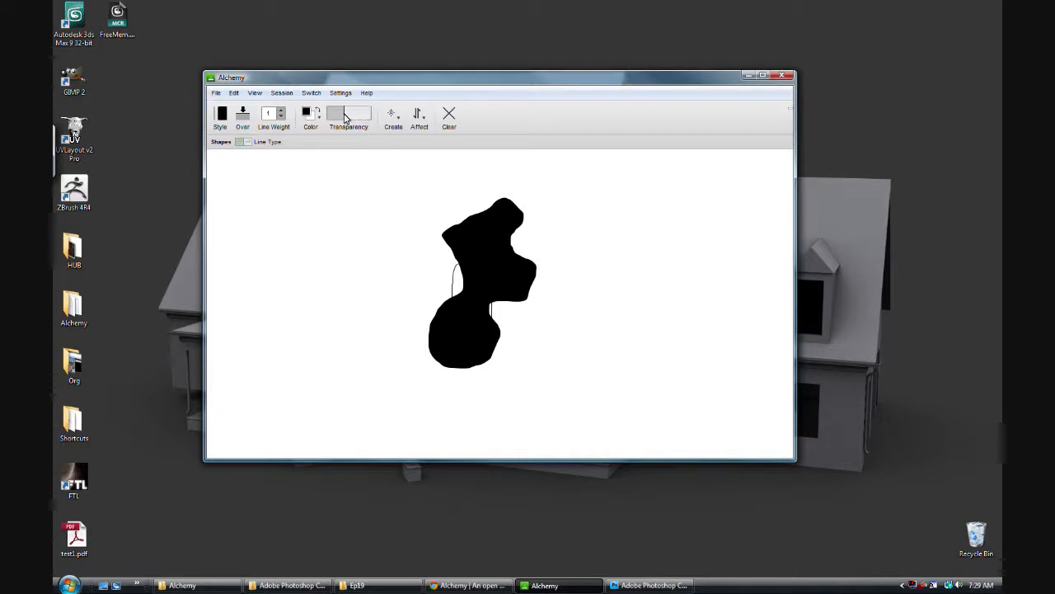
mouse_move(461, 207)
left_mouse_down()
mouse_move(439, 263)
mouse_move(493, 197)
mouse_move(445, 172)
mouse_move(501, 196)
left_mouse_up()
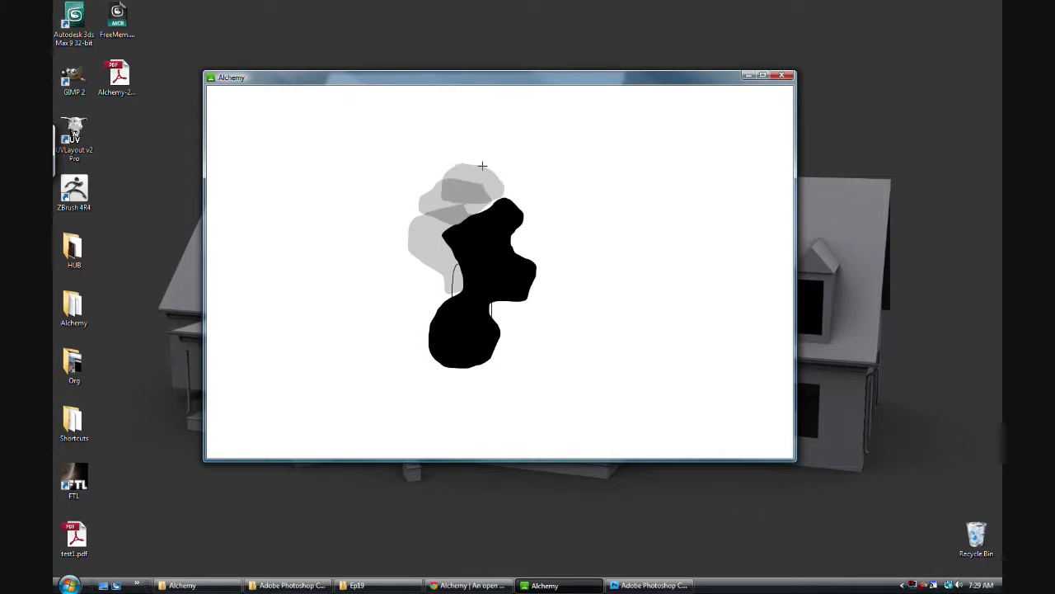
mouse_move(498, 129)
left_mouse_down()
mouse_move(466, 169)
mouse_move(507, 132)
left_mouse_up()
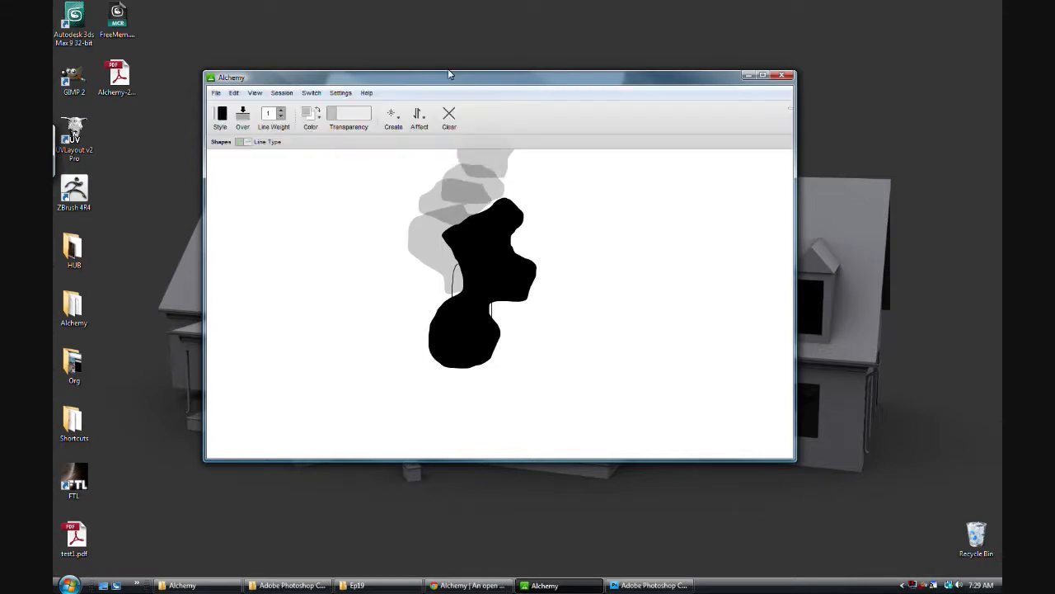
Step: Set the line weight to 5, switch the style to line, and draw a curved stroke beside the black shape
left_click(281, 110)
left_click(281, 110)
left_click(281, 110)
left_click(281, 111)
left_click(220, 114)
mouse_move(343, 192)
left_mouse_down()
mouse_move(322, 235)
mouse_move(332, 272)
mouse_move(368, 269)
mouse_move(363, 234)
left_mouse_up()
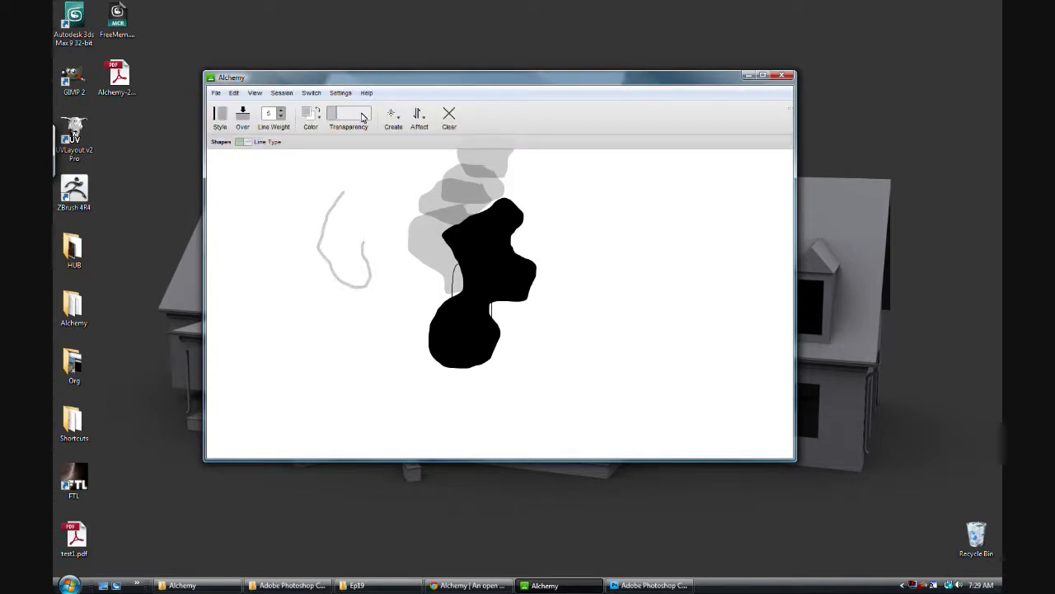
Step: Clear the canvas and enable the Mirror affect
left_click(419, 121)
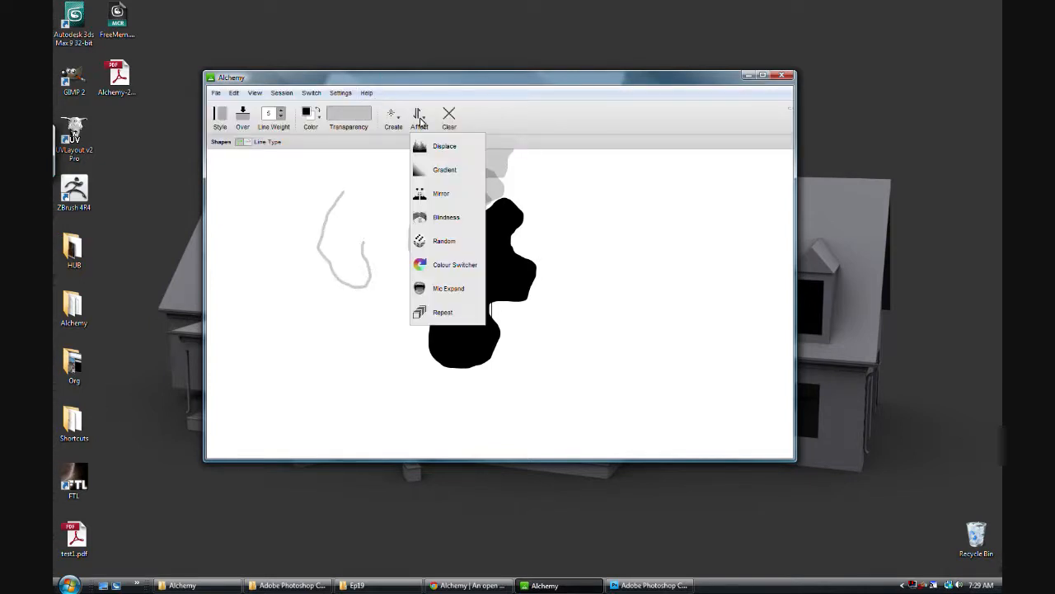
left_click(450, 119)
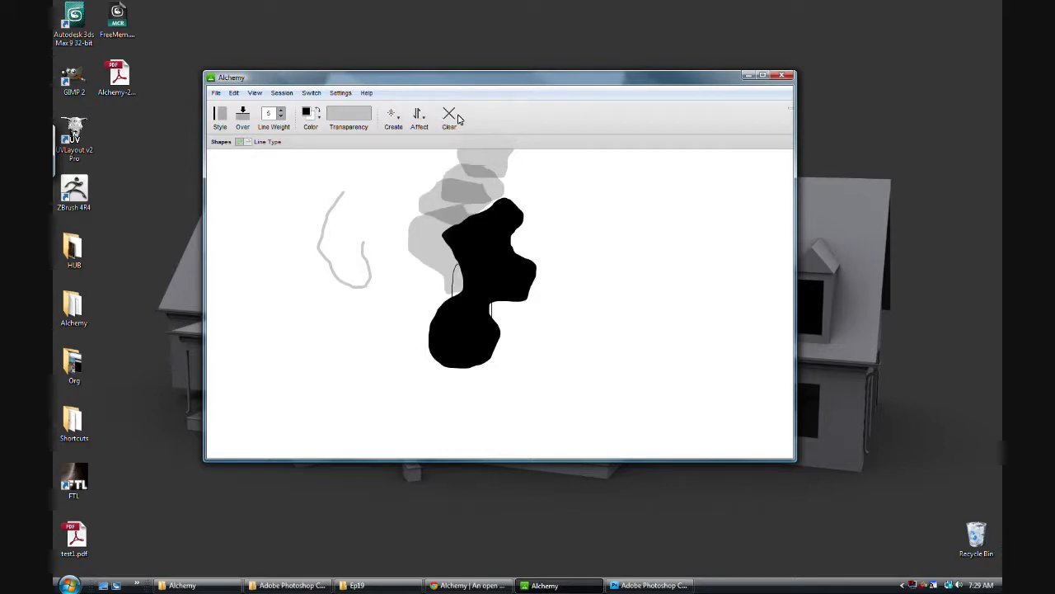
left_click(449, 118)
left_click(418, 121)
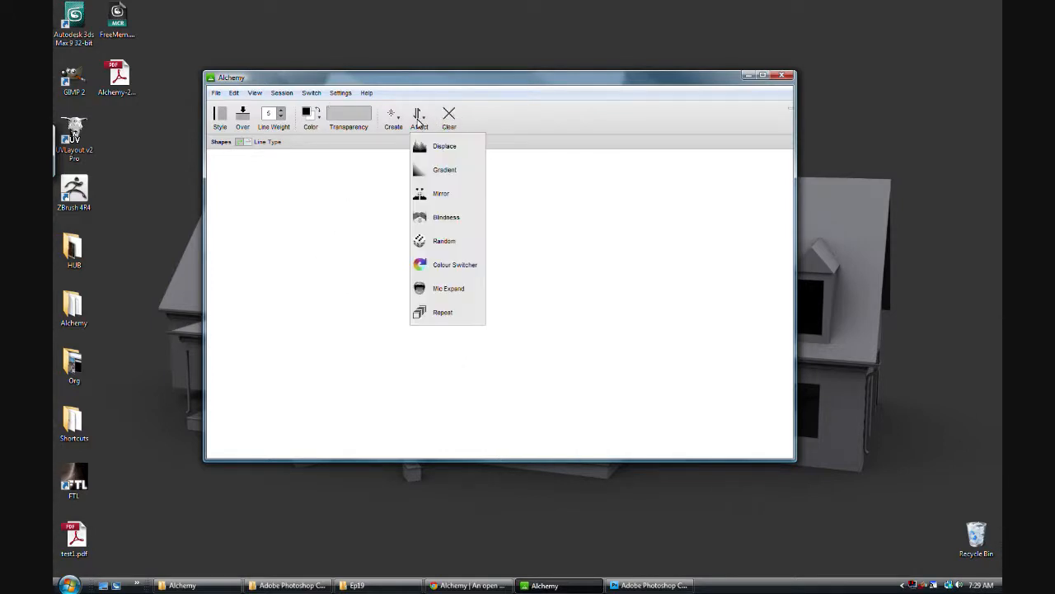
left_click(433, 201)
Step: Draw a mirrored line creature with a torso, grinning horned head, arms, central lines and clawed feet
mouse_move(484, 182)
left_mouse_down()
mouse_move(449, 216)
mouse_move(466, 277)
left_mouse_up()
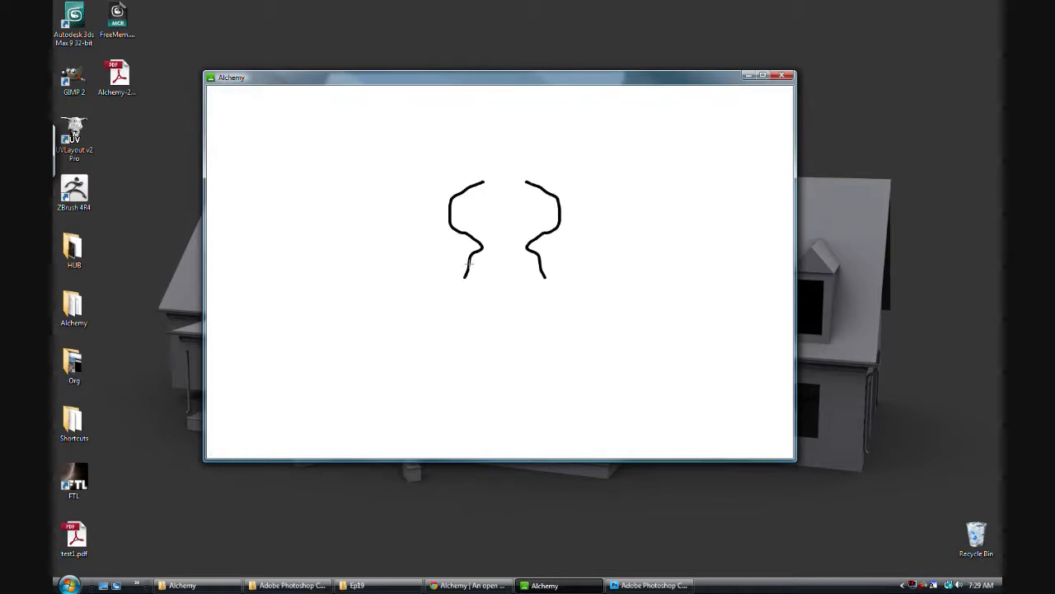
mouse_move(496, 139)
left_mouse_down()
mouse_move(484, 183)
mouse_move(507, 167)
mouse_move(510, 178)
left_mouse_up()
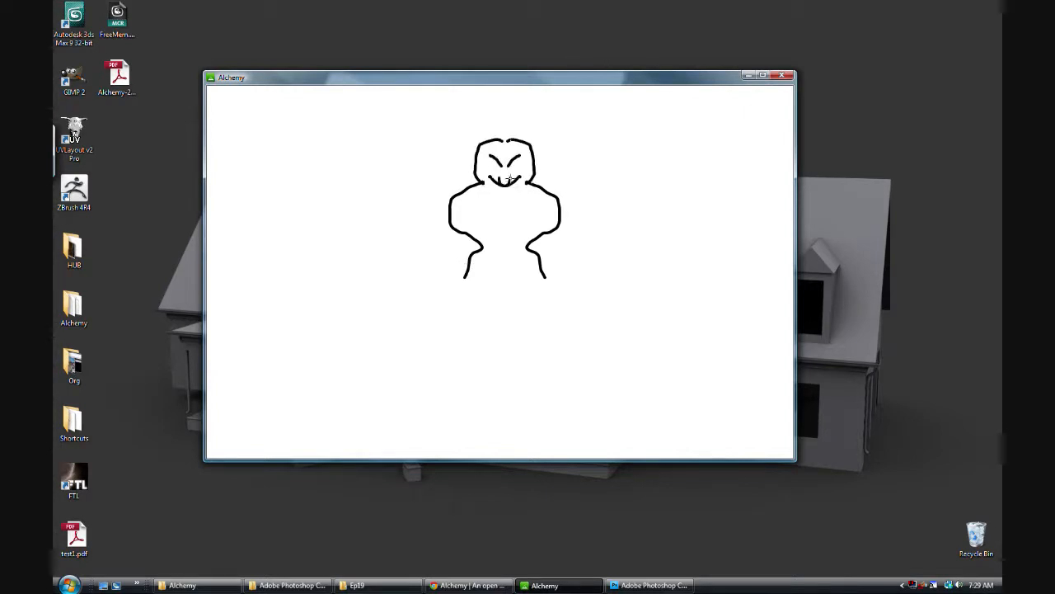
mouse_move(485, 141)
left_mouse_down()
mouse_move(460, 122)
mouse_move(450, 136)
mouse_move(473, 168)
mouse_move(432, 217)
mouse_move(440, 227)
mouse_move(404, 292)
mouse_move(431, 280)
mouse_move(470, 231)
mouse_move(517, 238)
mouse_move(502, 324)
left_mouse_up()
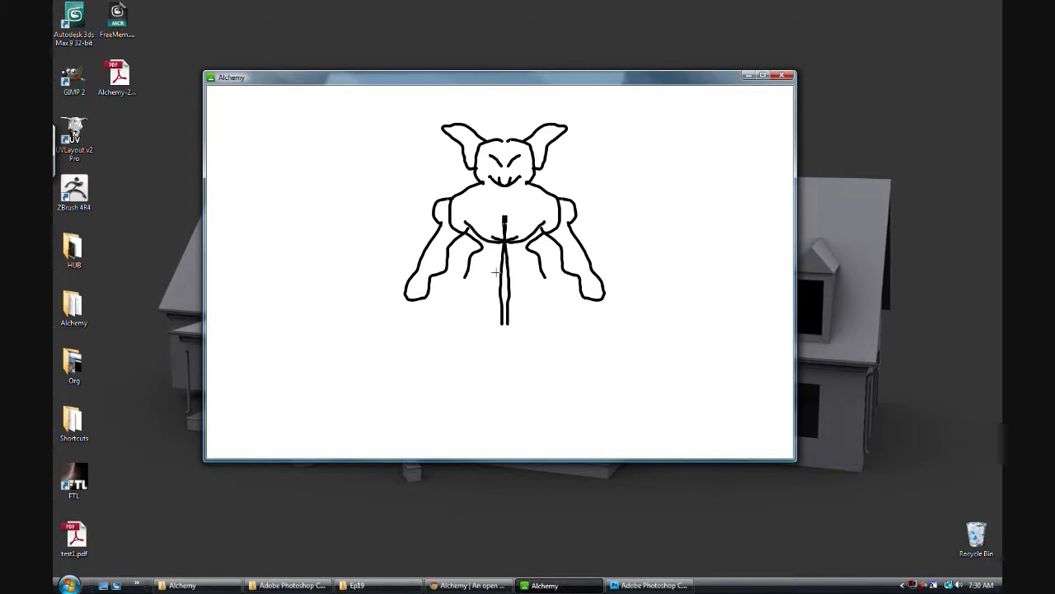
left_click_drag(454, 180, 443, 205)
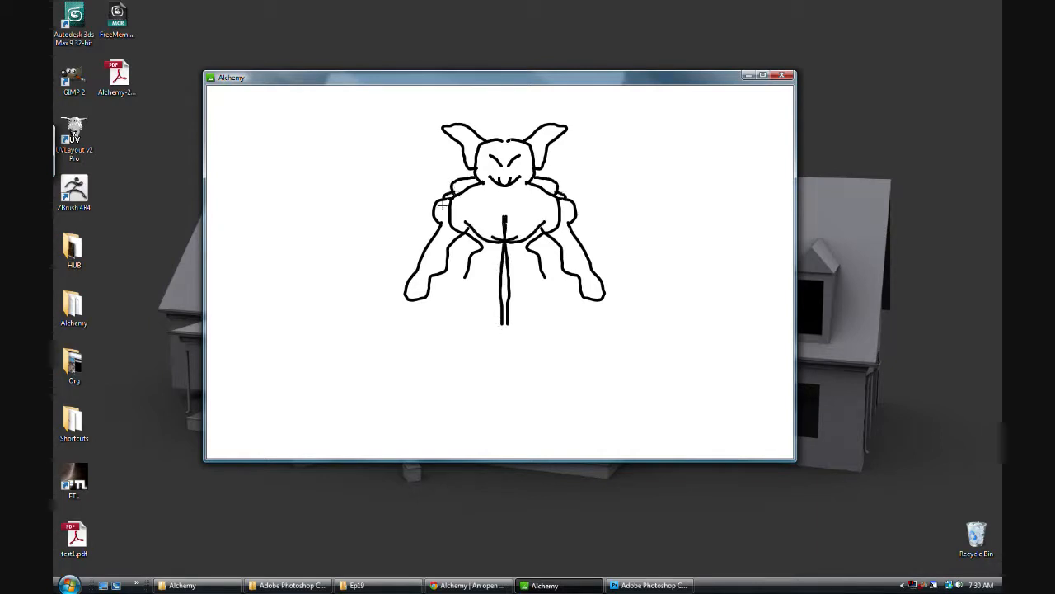
mouse_move(418, 302)
left_mouse_down()
mouse_move(382, 343)
mouse_move(465, 338)
left_mouse_up()
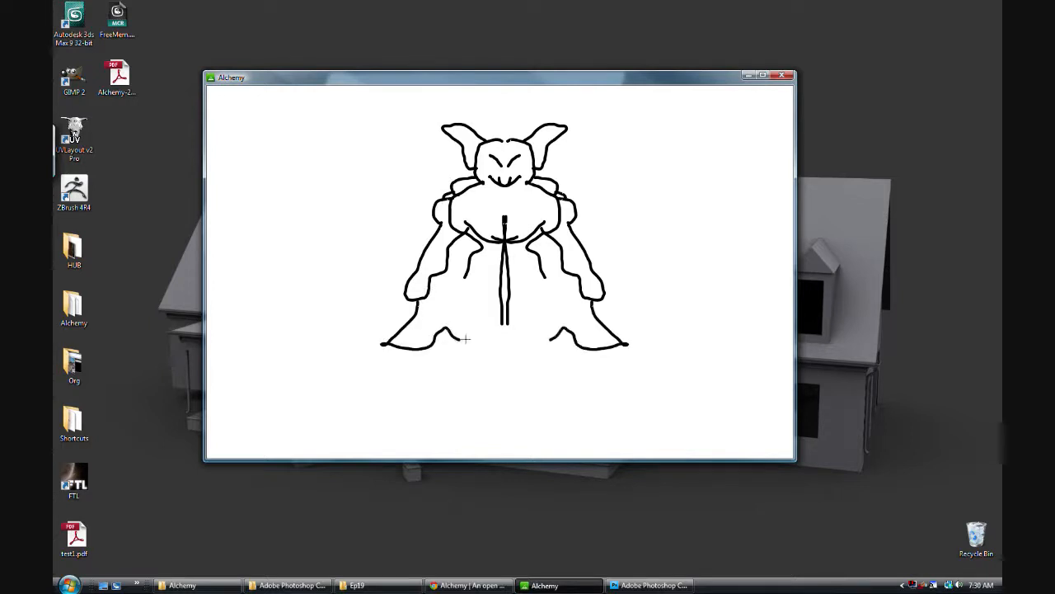
Step: Clear the mirrored creature from the canvas and disable the Mirror affect
mouse_move(478, 82)
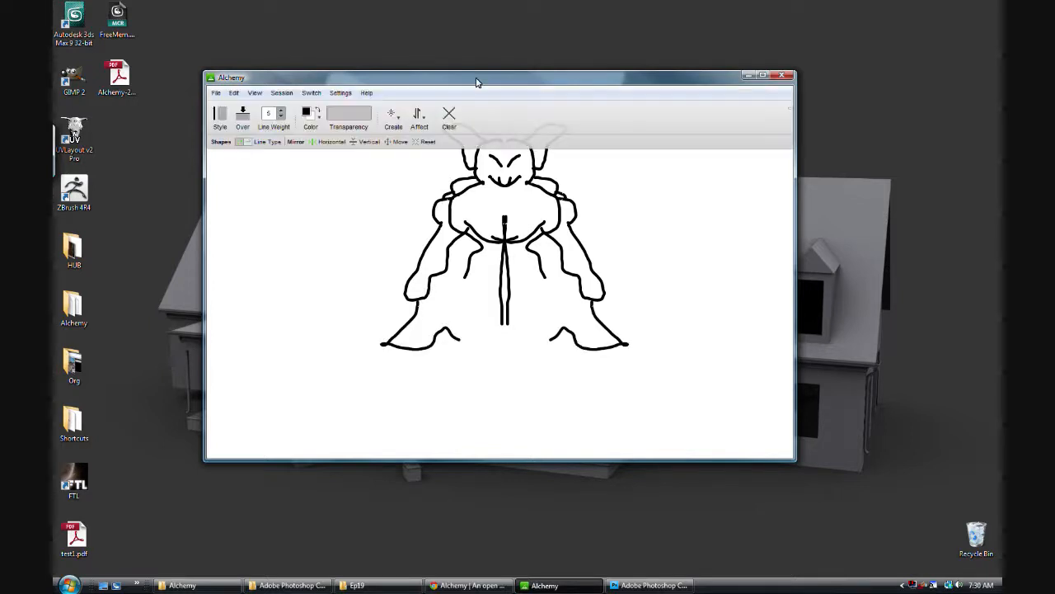
left_click(448, 114)
left_click(417, 117)
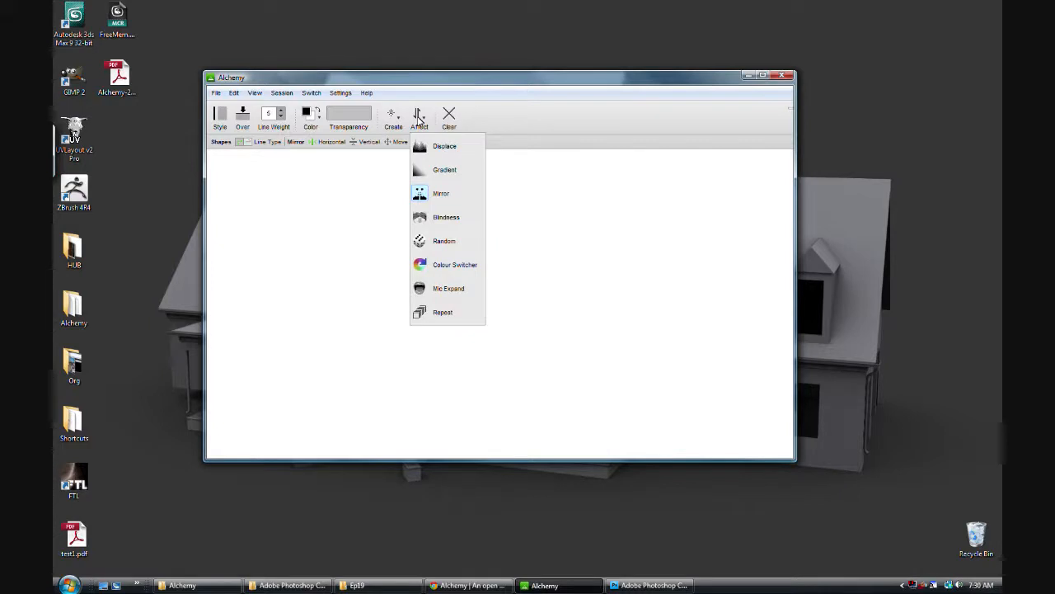
left_click(442, 194)
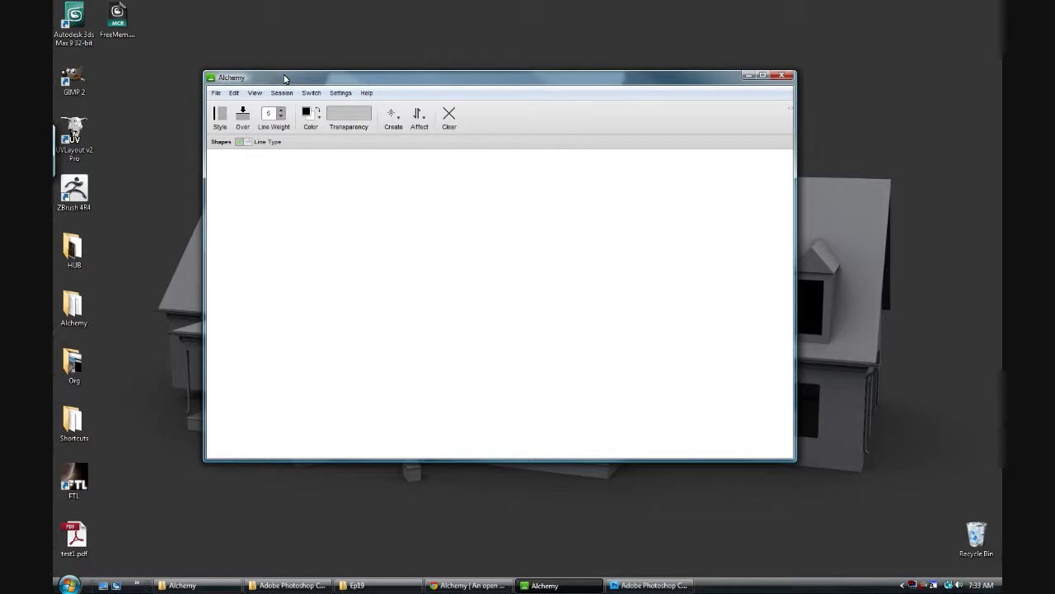
Step: Lower the drawing opacity to a light grey and switch the style to solid fill
left_click(345, 120)
left_click_drag(345, 121, 335, 121)
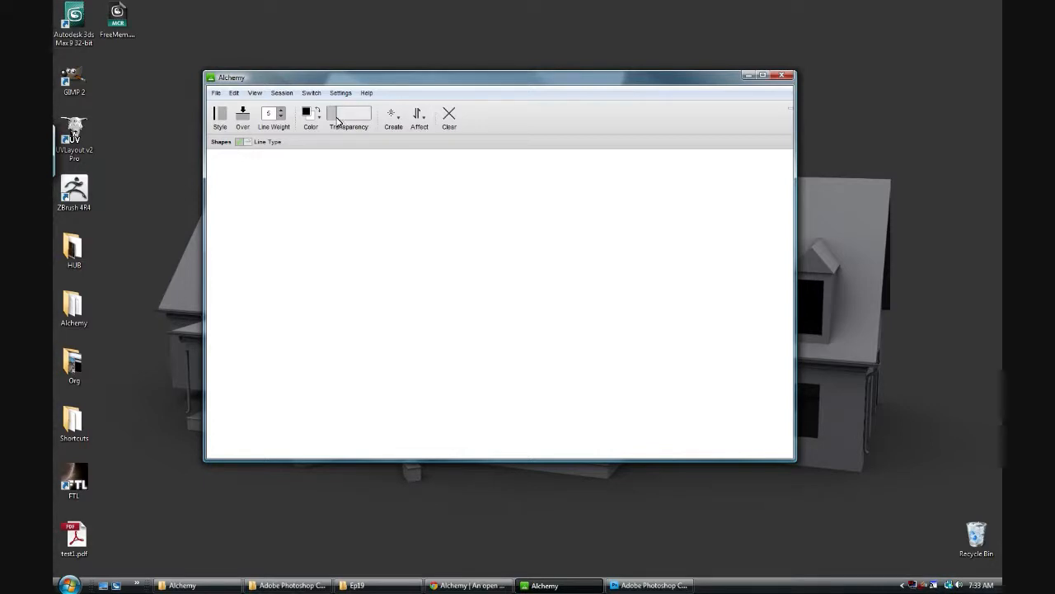
left_click(220, 117)
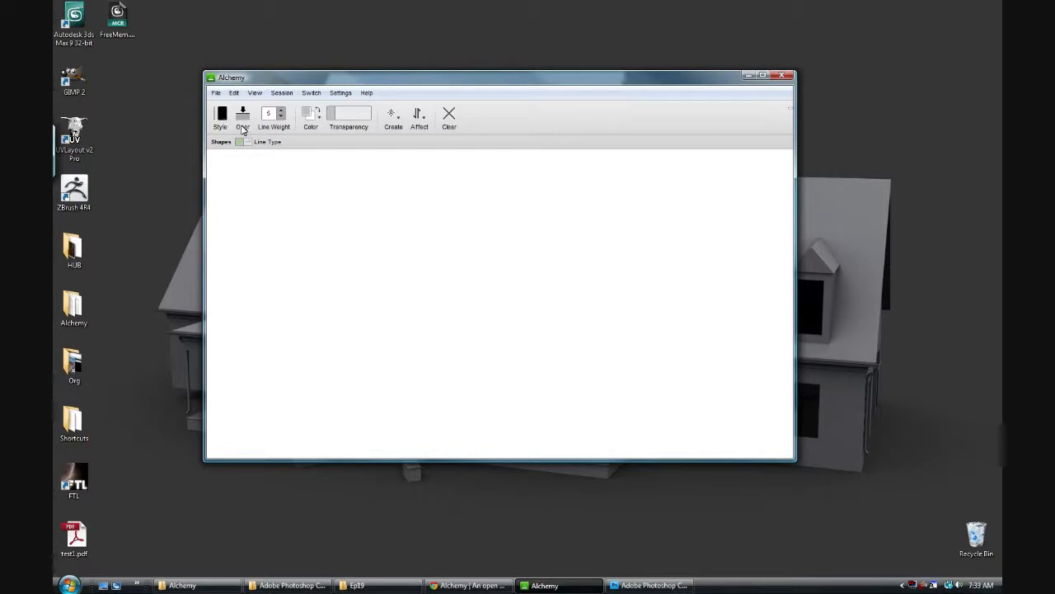
Step: Enable the Mirror affect and choose Pull Shapes from the Parts Folder as the creation mode
left_click(399, 125)
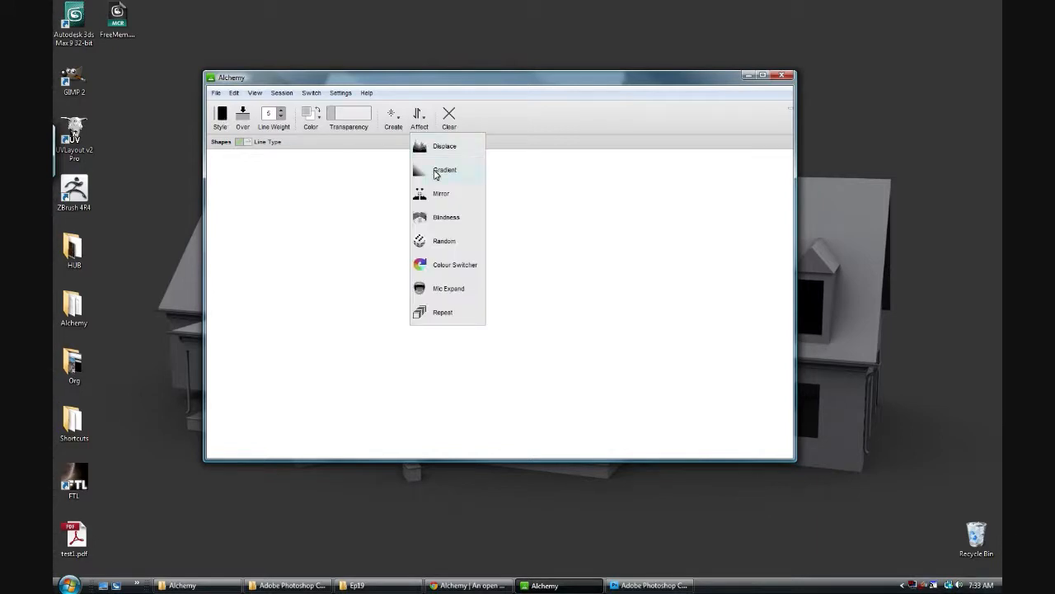
left_click(439, 201)
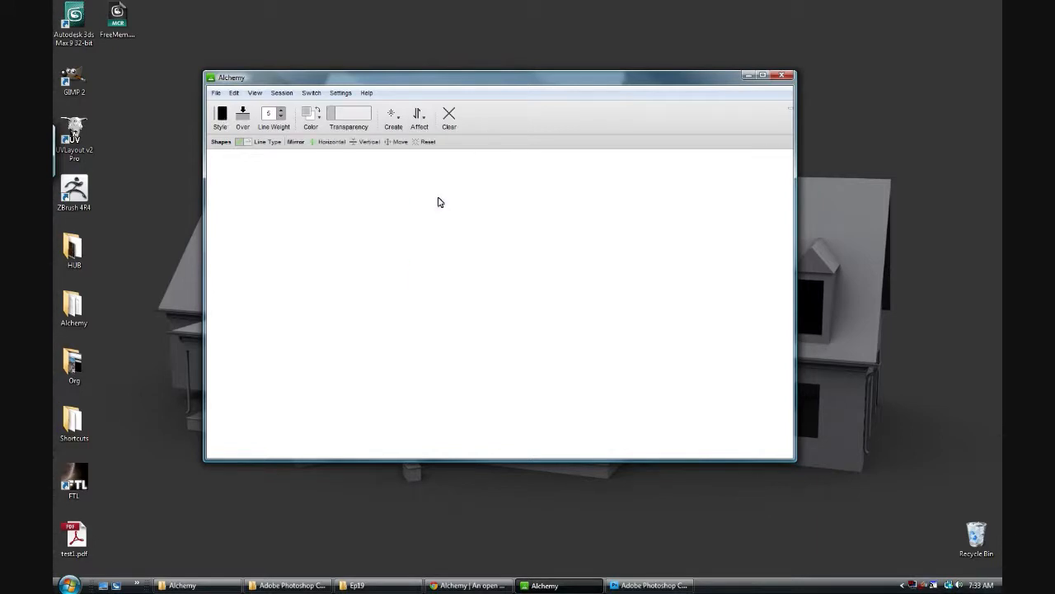
left_click(392, 126)
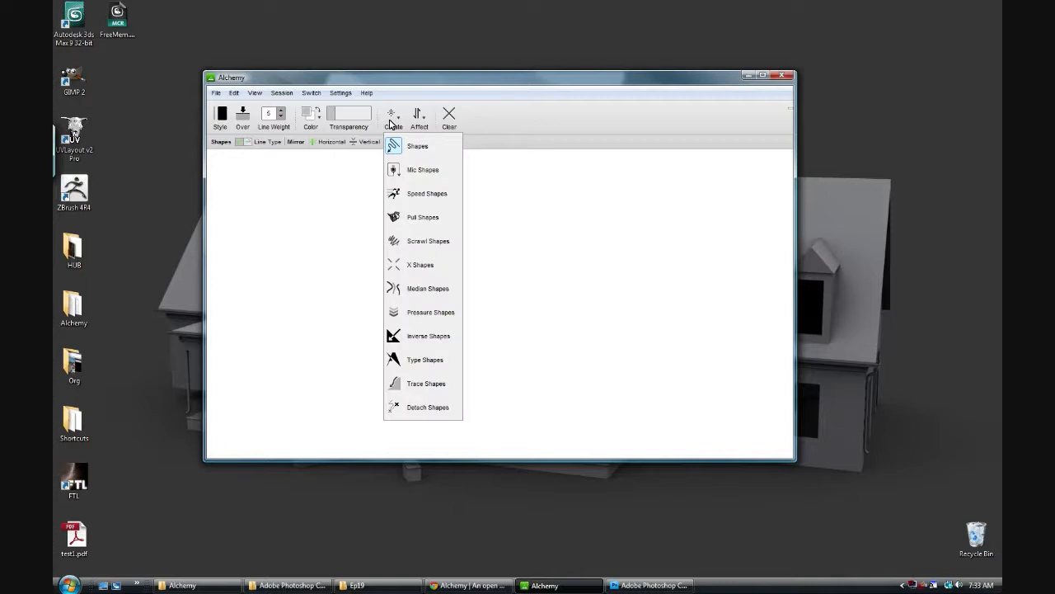
left_click(419, 218)
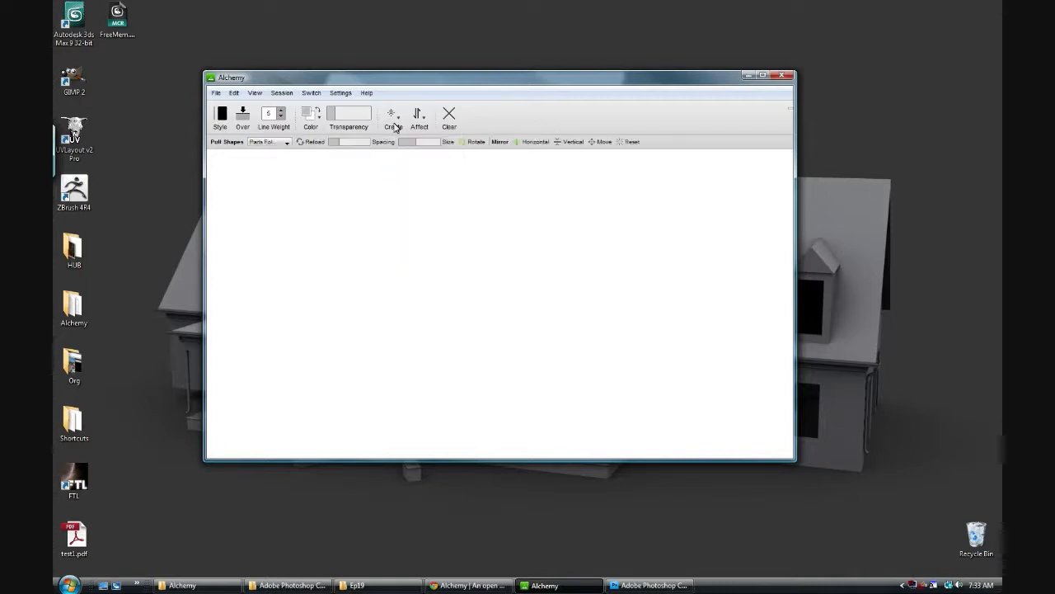
left_click(285, 144)
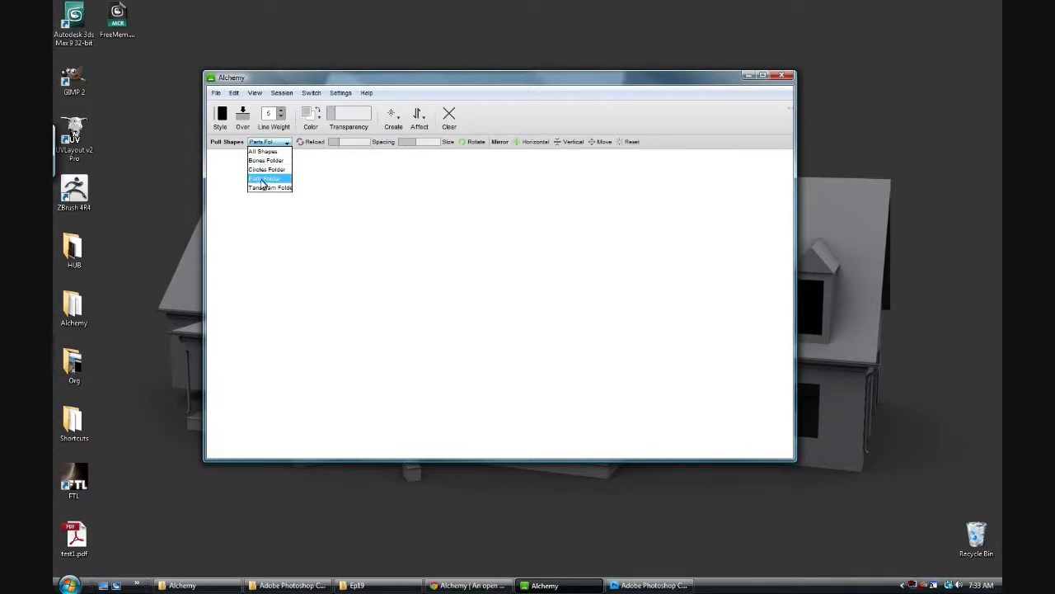
left_click(264, 179)
Step: Build a symmetrical mass of overlapping translucent grey pull shapes around the upper middle of the canvas
mouse_move(270, 84)
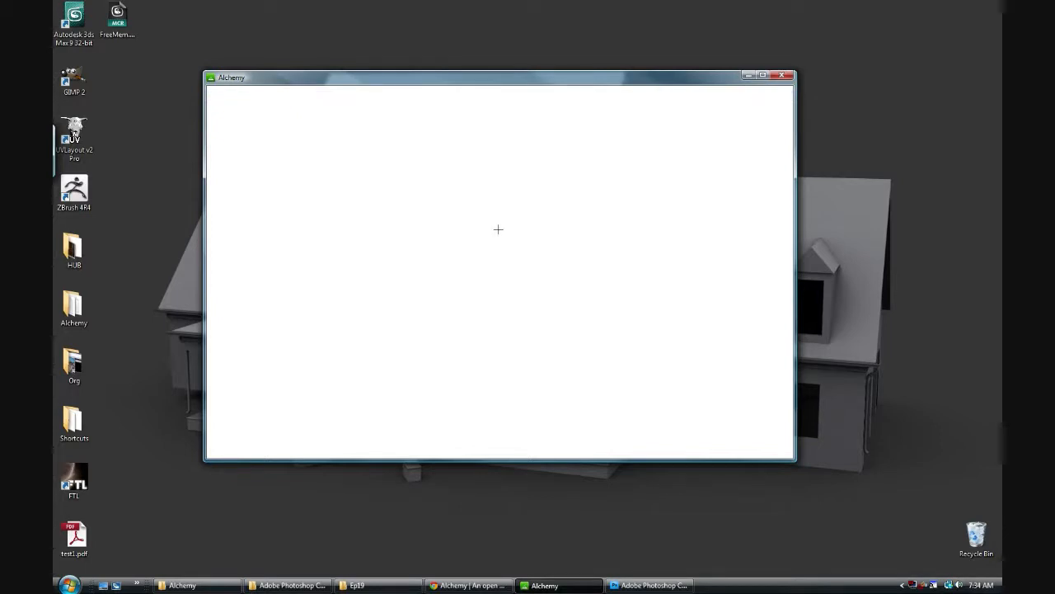
left_click_drag(498, 229, 504, 236)
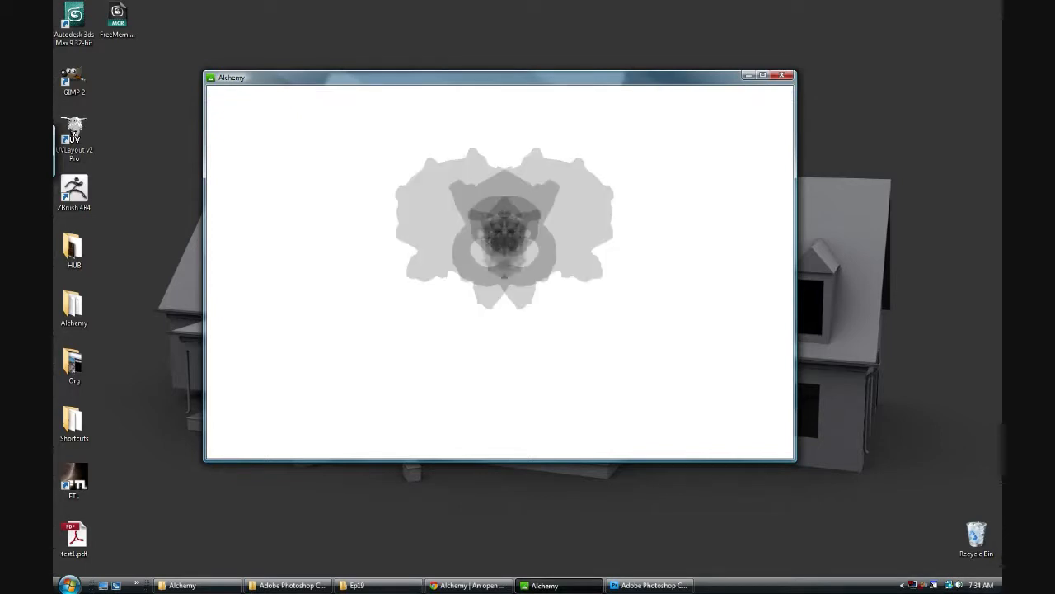
mouse_move(466, 197)
left_mouse_down()
mouse_move(394, 241)
mouse_move(427, 285)
left_mouse_up()
left_click_drag(508, 139, 505, 181)
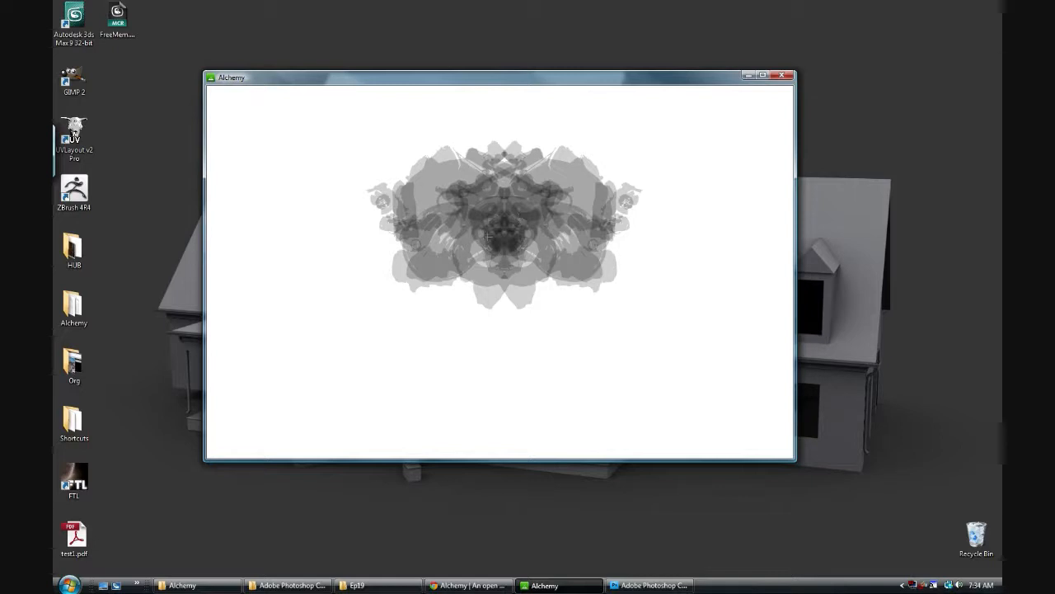
Step: Extend the symmetrical mass with further translucent pull shapes above, below and out towards the canvas corners
left_click_drag(483, 150, 486, 111)
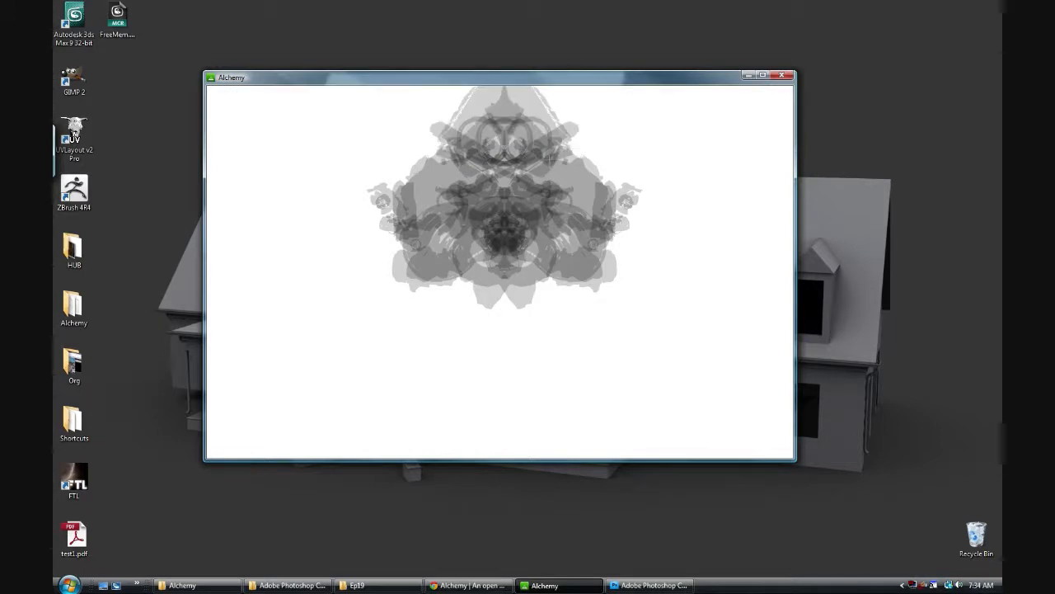
mouse_move(495, 318)
left_mouse_down()
mouse_move(486, 280)
mouse_move(504, 315)
left_mouse_up()
mouse_move(443, 239)
left_mouse_down()
mouse_move(494, 317)
mouse_move(453, 310)
mouse_move(458, 252)
mouse_move(444, 305)
mouse_move(387, 281)
mouse_move(493, 344)
left_mouse_up()
mouse_move(305, 168)
left_mouse_down()
mouse_move(293, 186)
mouse_move(330, 146)
mouse_move(284, 182)
mouse_move(268, 221)
mouse_move(250, 150)
mouse_move(296, 206)
mouse_move(309, 204)
left_mouse_up()
mouse_move(285, 332)
left_mouse_down()
mouse_move(297, 330)
mouse_move(321, 375)
mouse_move(295, 373)
mouse_move(301, 379)
mouse_move(352, 388)
mouse_move(366, 356)
mouse_move(318, 275)
mouse_move(296, 320)
left_mouse_up()
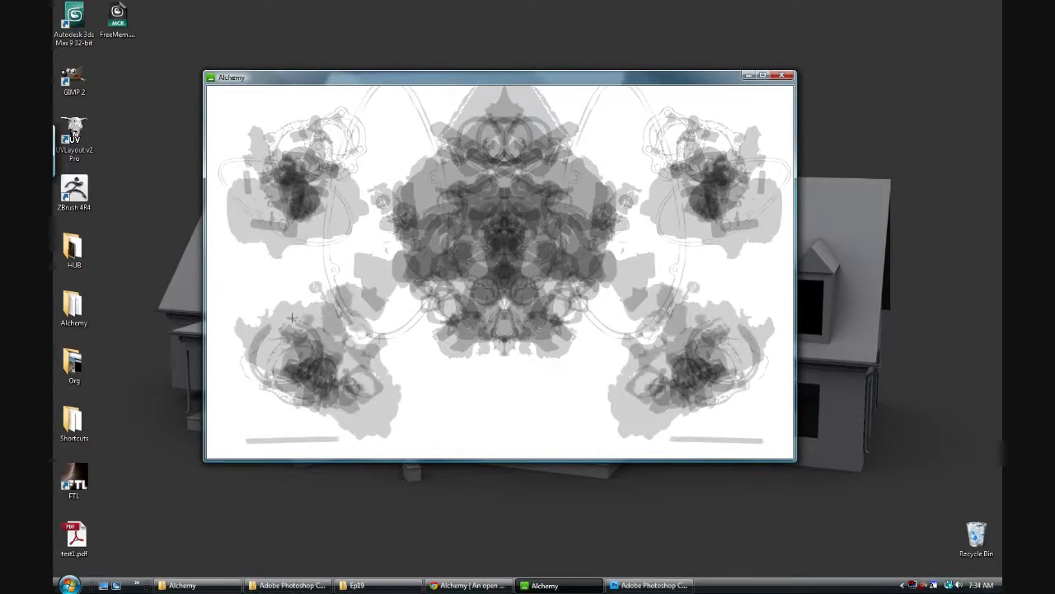
mouse_move(427, 354)
left_mouse_down()
mouse_move(454, 391)
mouse_move(441, 376)
left_mouse_up()
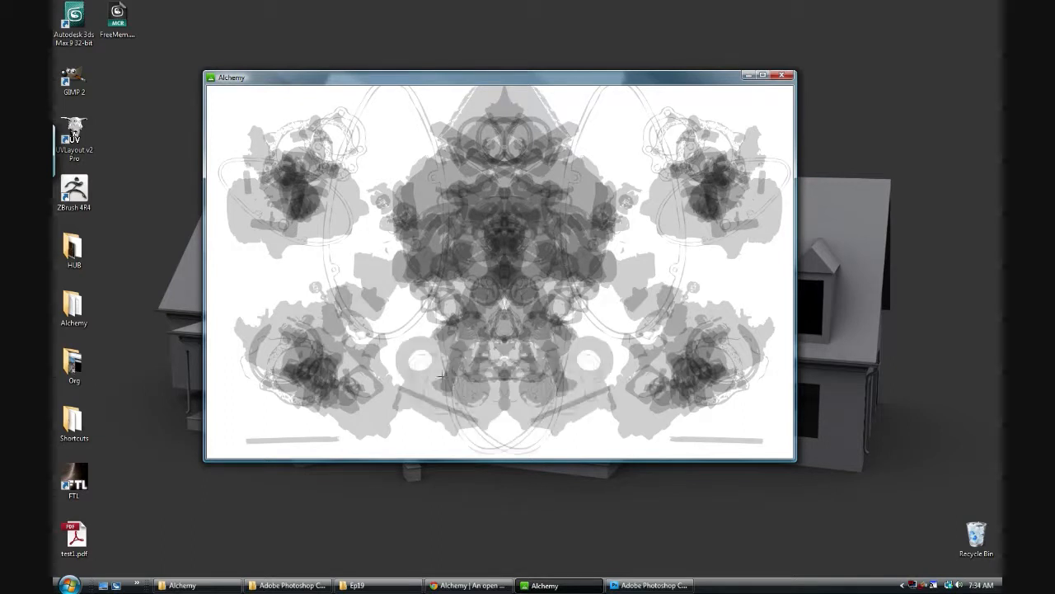
left_click_drag(398, 335, 376, 312)
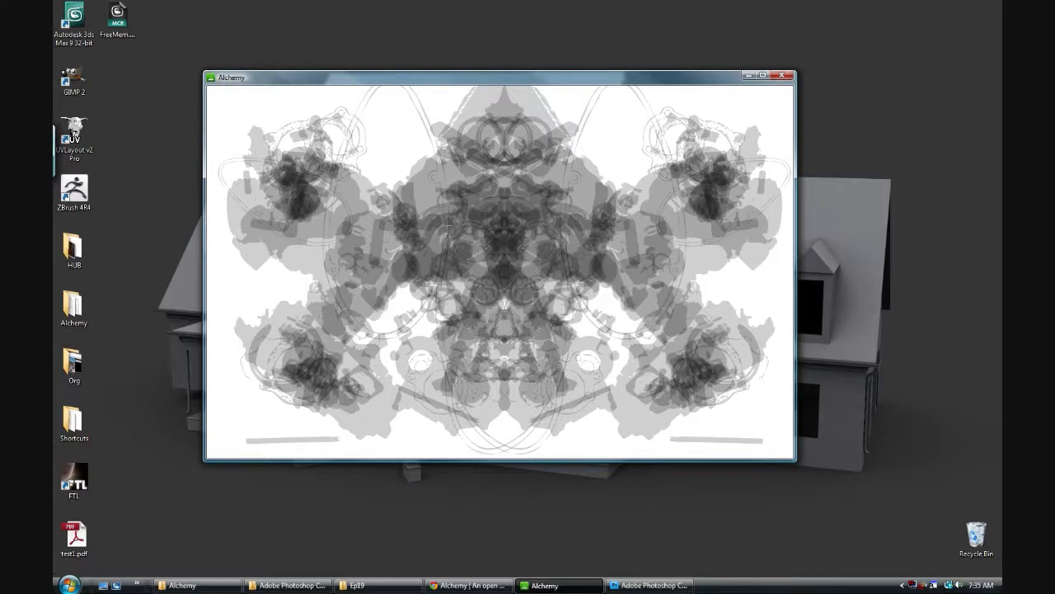
left_click(386, 152)
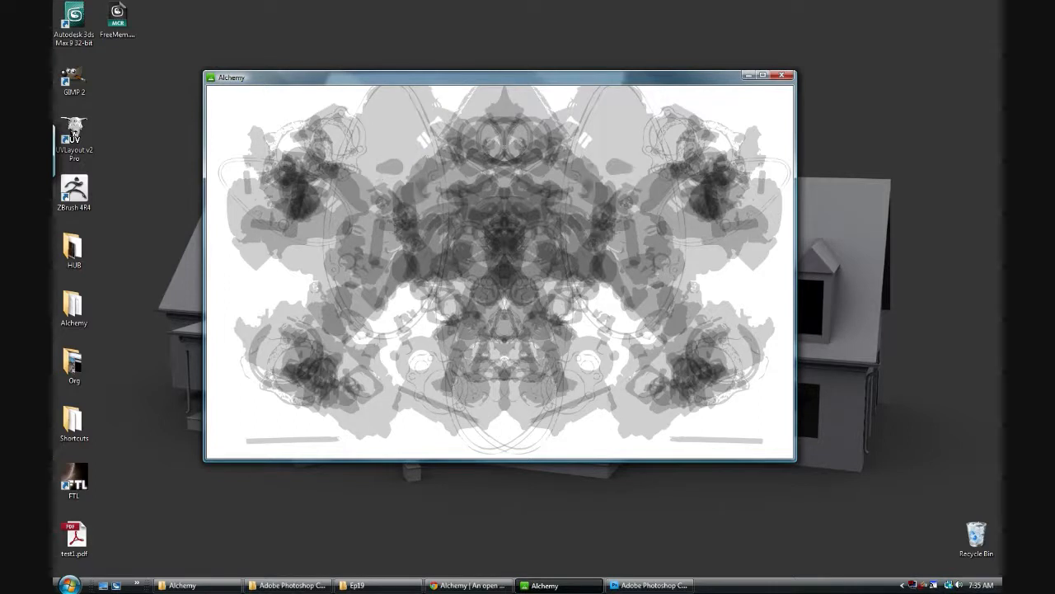
left_click(389, 157)
left_click(429, 304)
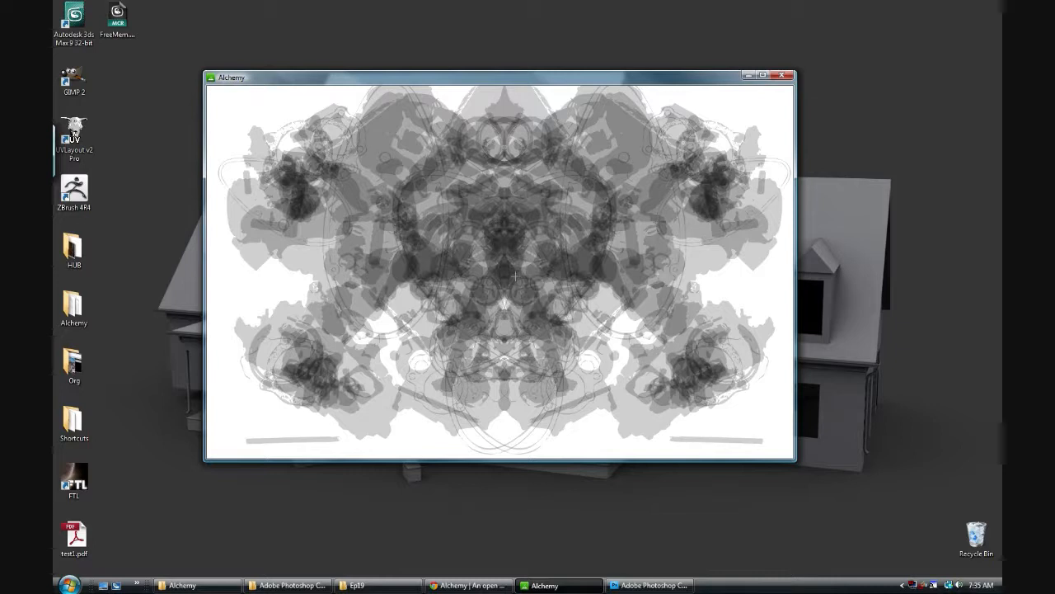
Step: Clear the canvas and build a fresh mirrored cluster of translucent pull shapes around the upper middle
mouse_move(470, 82)
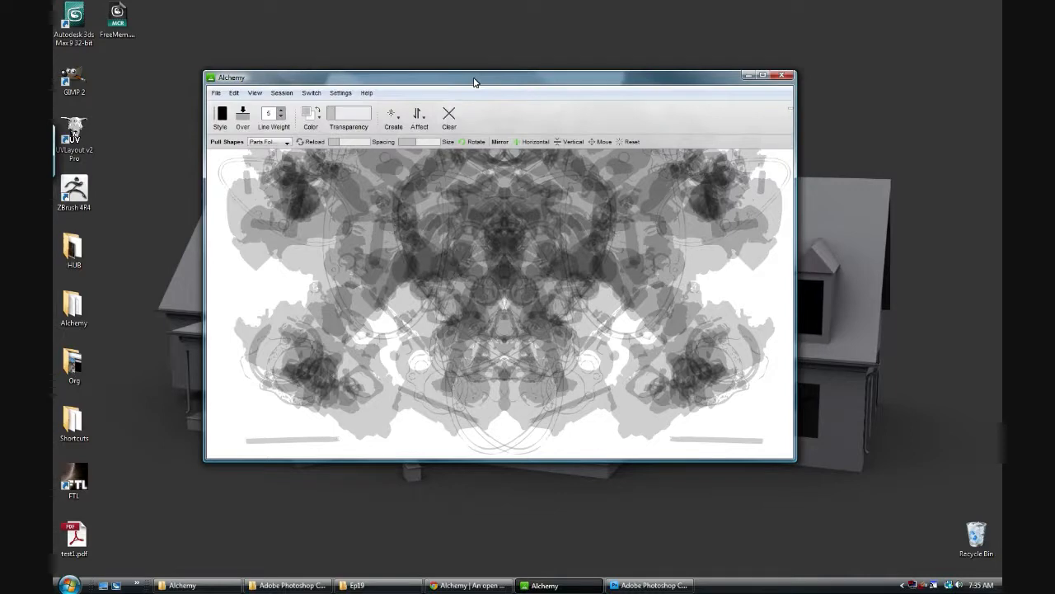
left_click(450, 118)
mouse_move(483, 247)
left_mouse_down()
mouse_move(458, 207)
mouse_move(489, 268)
mouse_move(487, 166)
mouse_move(522, 216)
left_mouse_up()
mouse_move(554, 151)
left_mouse_down()
mouse_move(569, 115)
mouse_move(586, 151)
left_mouse_up()
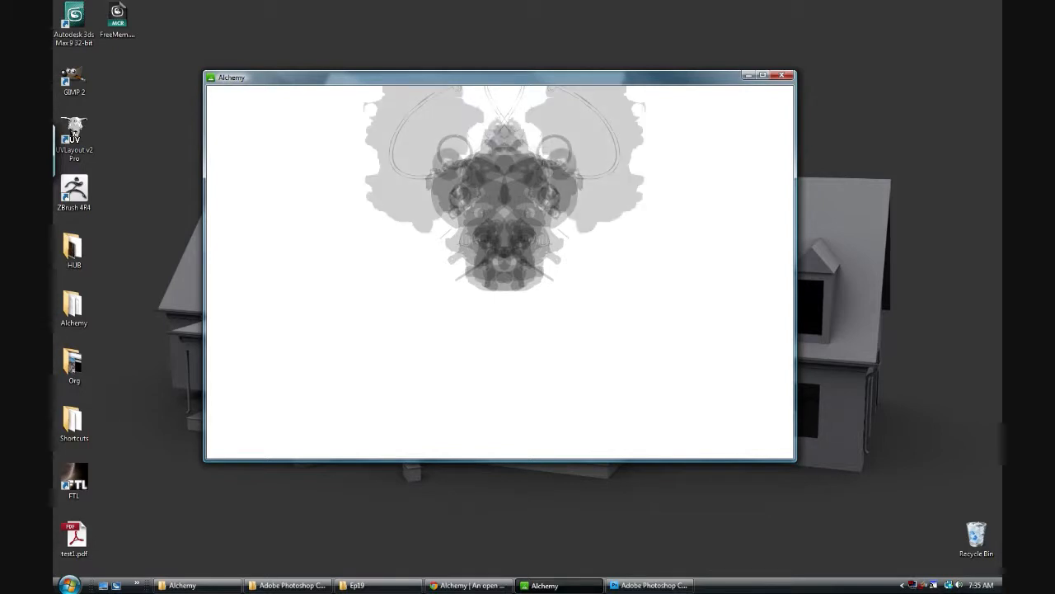
left_click(571, 259)
mouse_move(571, 259)
left_mouse_down()
mouse_move(582, 292)
mouse_move(544, 323)
left_mouse_up()
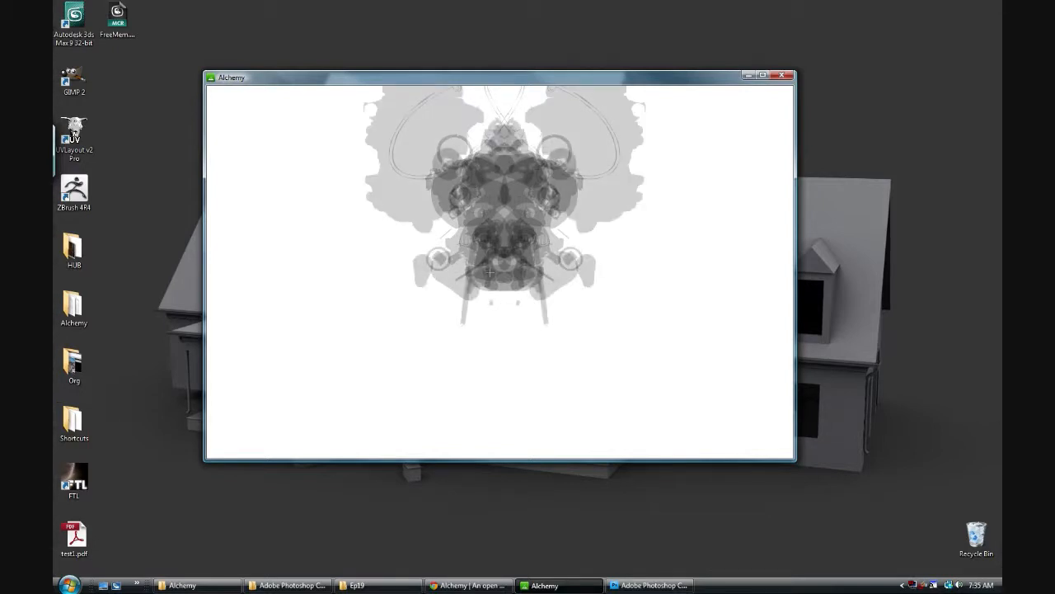
mouse_move(501, 289)
left_mouse_down()
mouse_move(470, 296)
mouse_move(442, 224)
mouse_move(392, 213)
mouse_move(440, 227)
left_mouse_up()
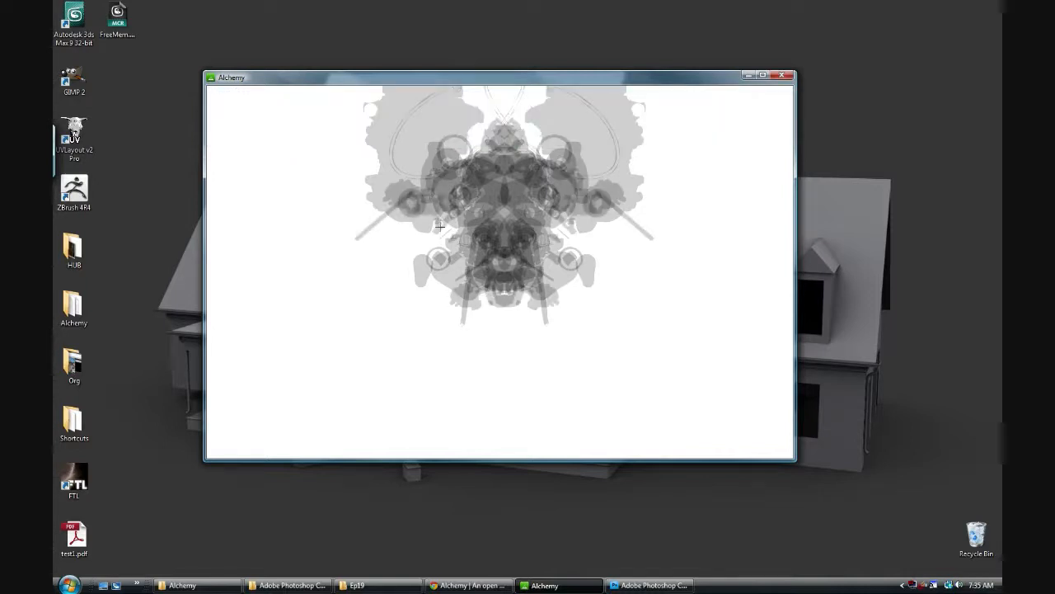
Step: Extend the mirrored silhouette outward and down to the lower canvas with more overlapping pull shapes
mouse_move(474, 79)
left_click(403, 250)
left_click(456, 293)
left_click(484, 331)
left_click(493, 328)
left_click(474, 323)
left_click(451, 333)
left_click(474, 353)
left_click(462, 373)
left_click(433, 387)
Step: Add mirrored pull shapes beside and above the figure's shoulders to widen its upper silhouette
mouse_move(647, 170)
left_mouse_down()
mouse_move(610, 323)
mouse_move(589, 312)
mouse_move(648, 218)
left_mouse_up()
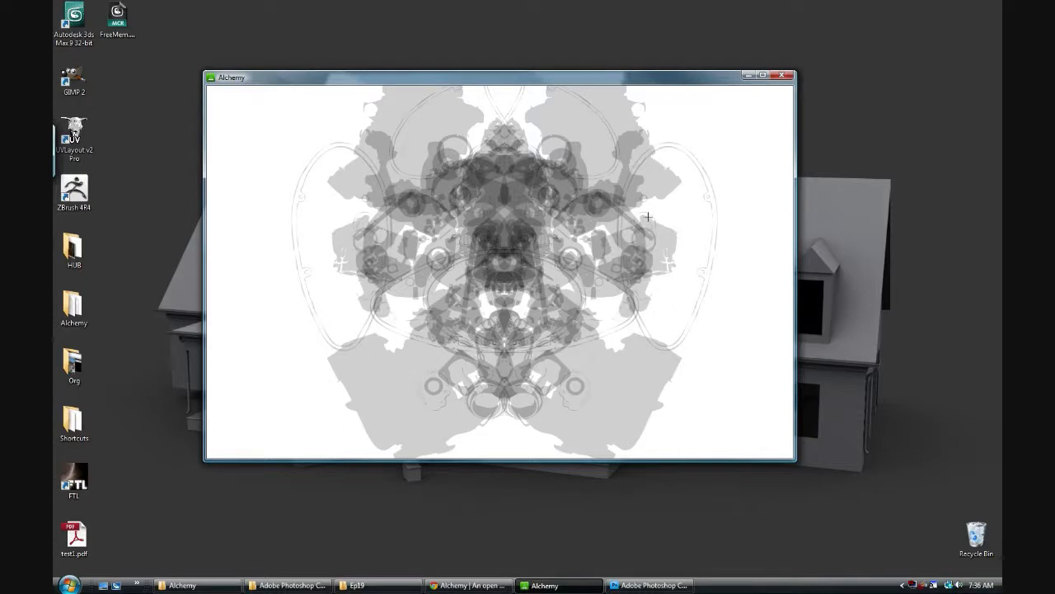
left_click(594, 127)
left_click(644, 130)
left_click(645, 130)
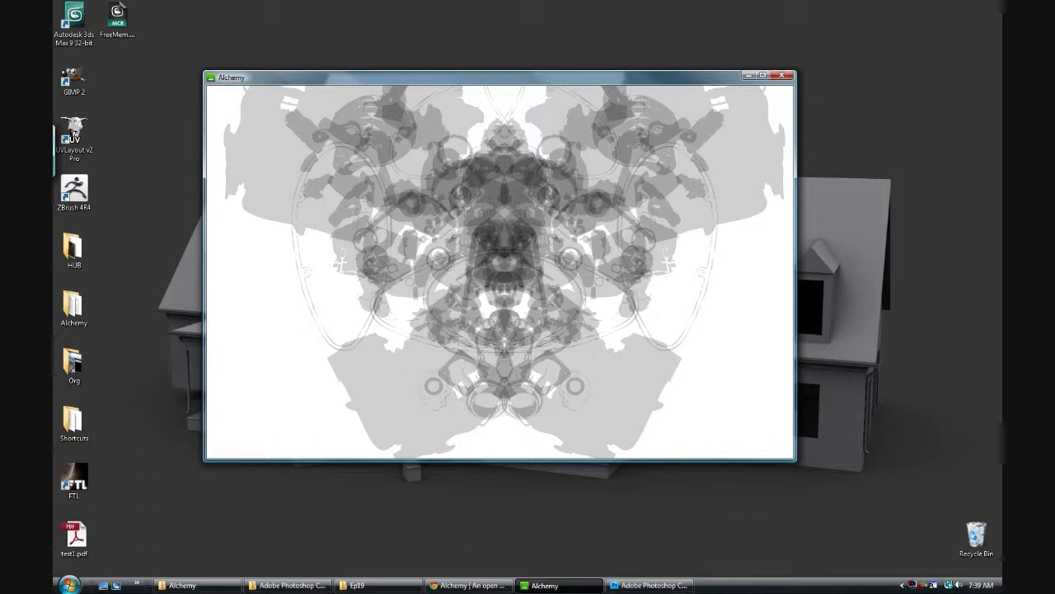
Step: Export the drawing to the Desktop as EP19_Doodle in PNG - Transparent format
mouse_move(266, 88)
left_click(215, 92)
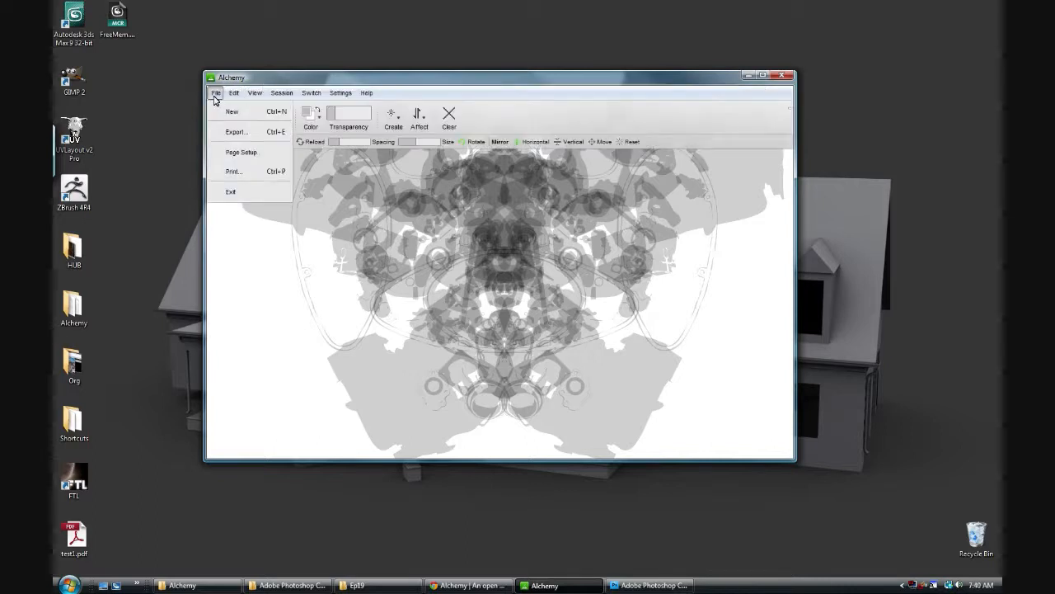
left_click(215, 94)
left_click(214, 93)
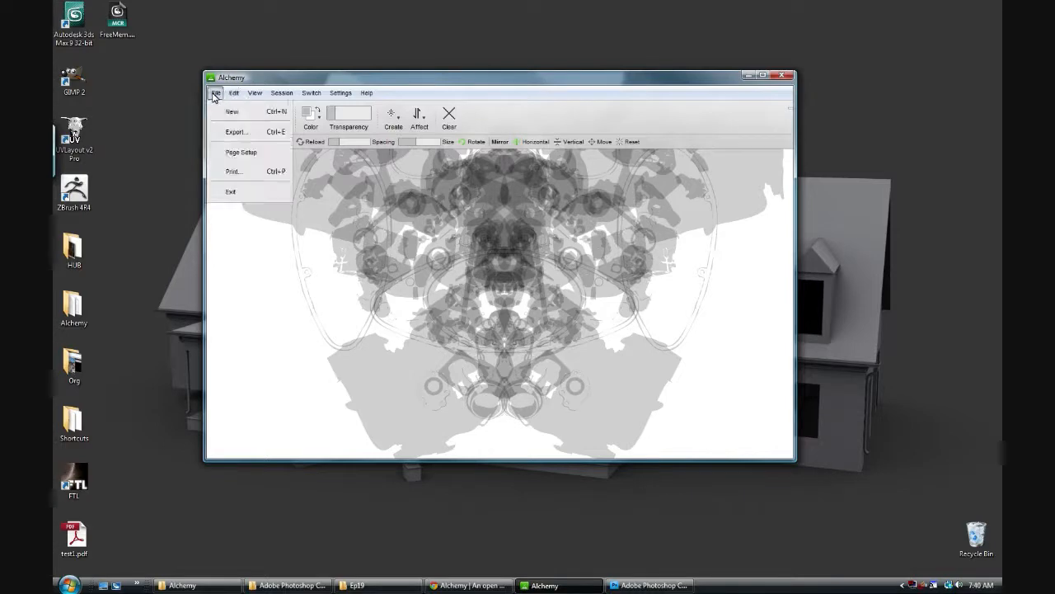
left_click(235, 132)
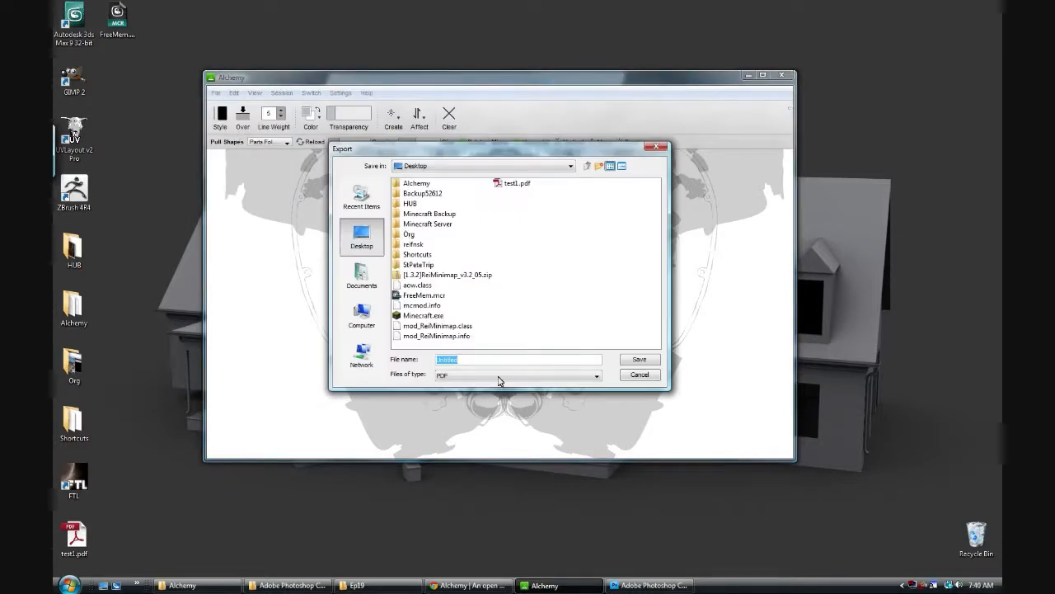
type("EP19_Doodle")
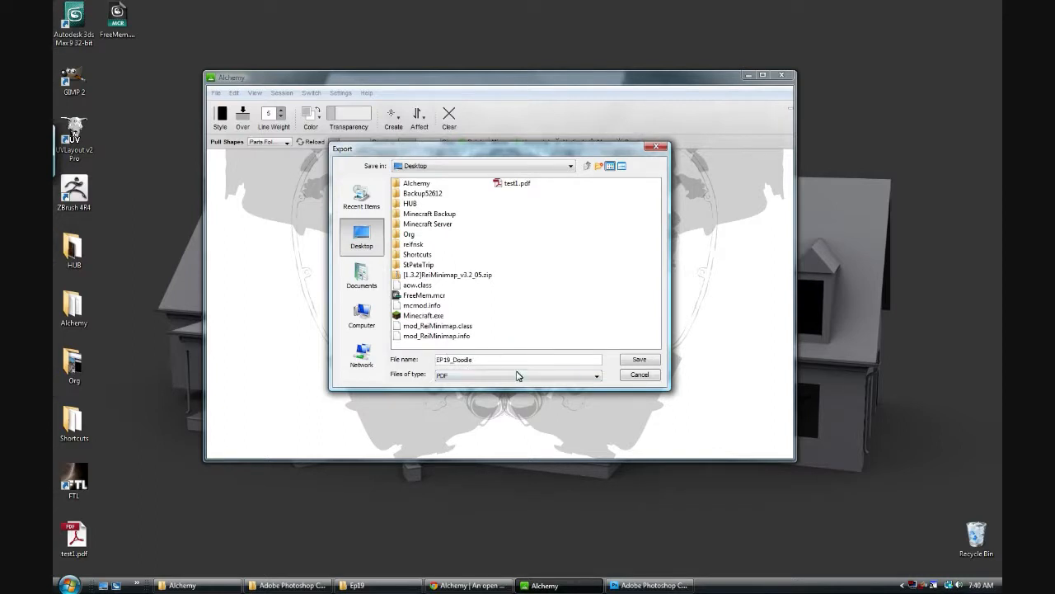
left_click(517, 375)
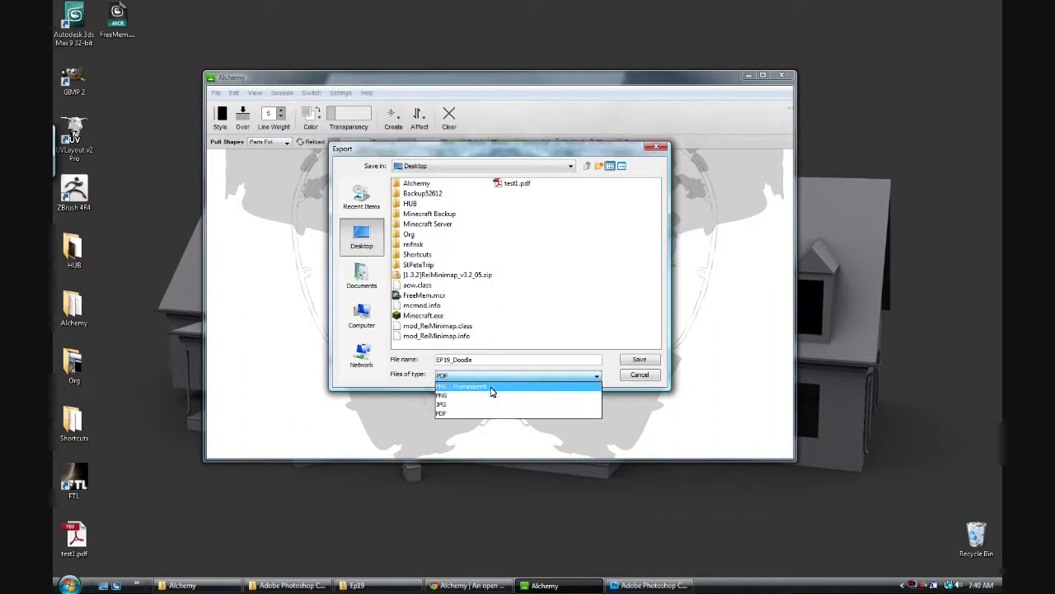
left_click(445, 387)
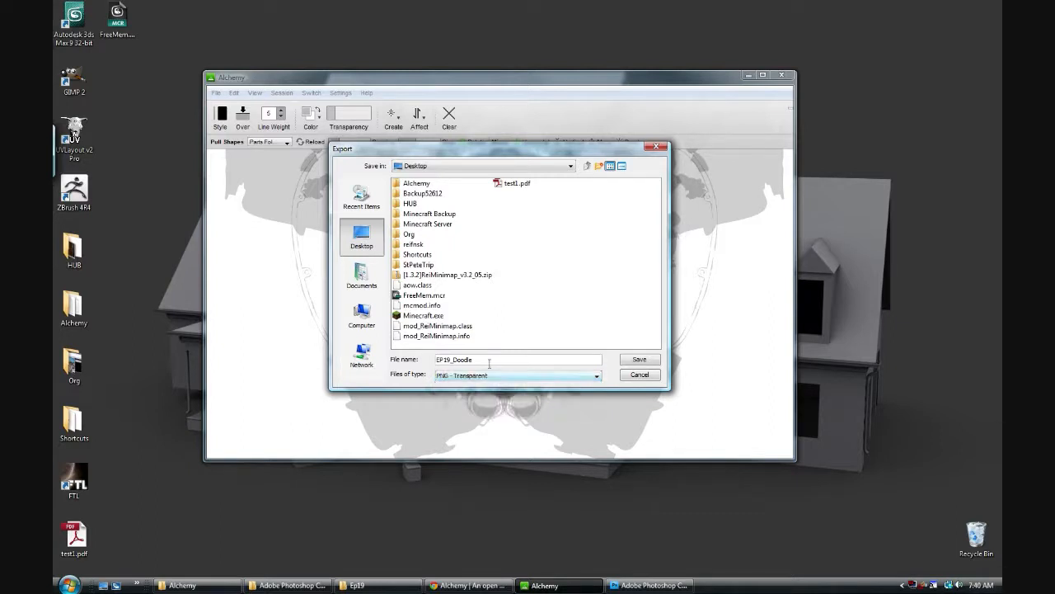
left_click(635, 361)
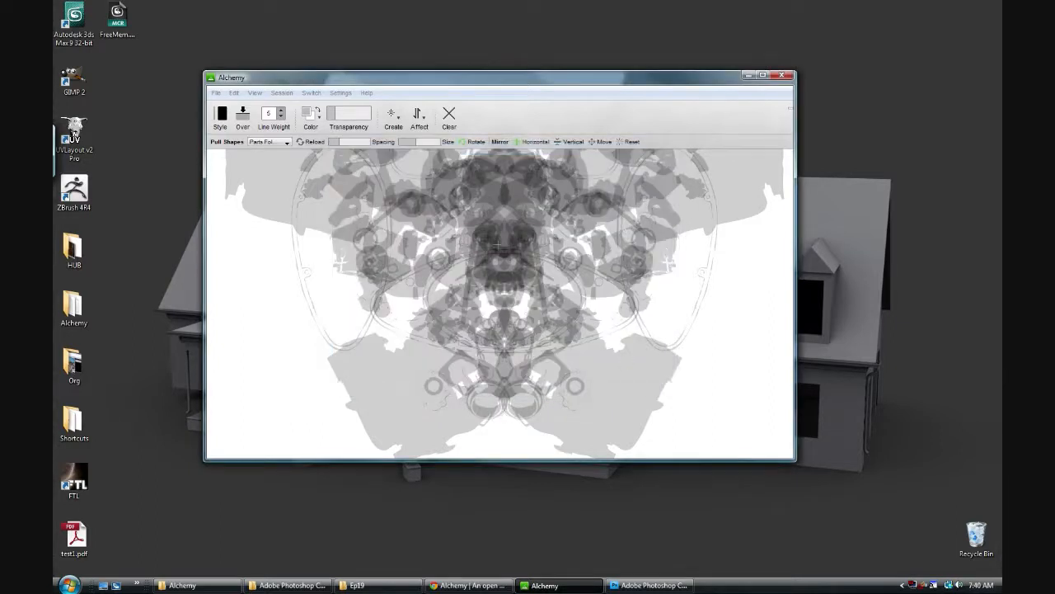
Step: Switch to Photoshop and open EP19_Doodle.png from the Desktop
left_click(135, 85)
left_click(148, 193)
left_click(649, 584)
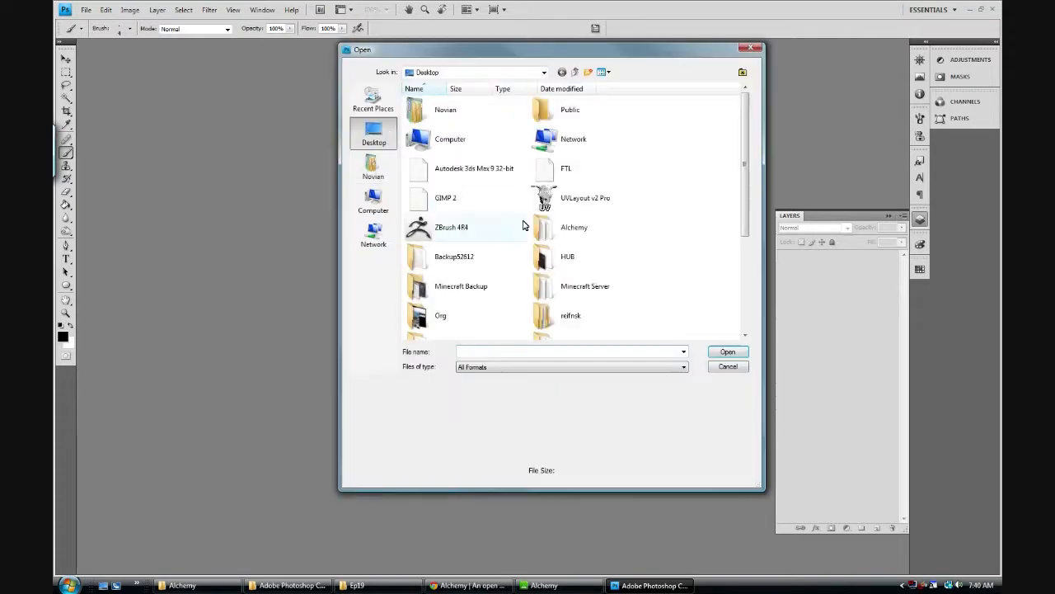
scroll(750, 201, "down", 3)
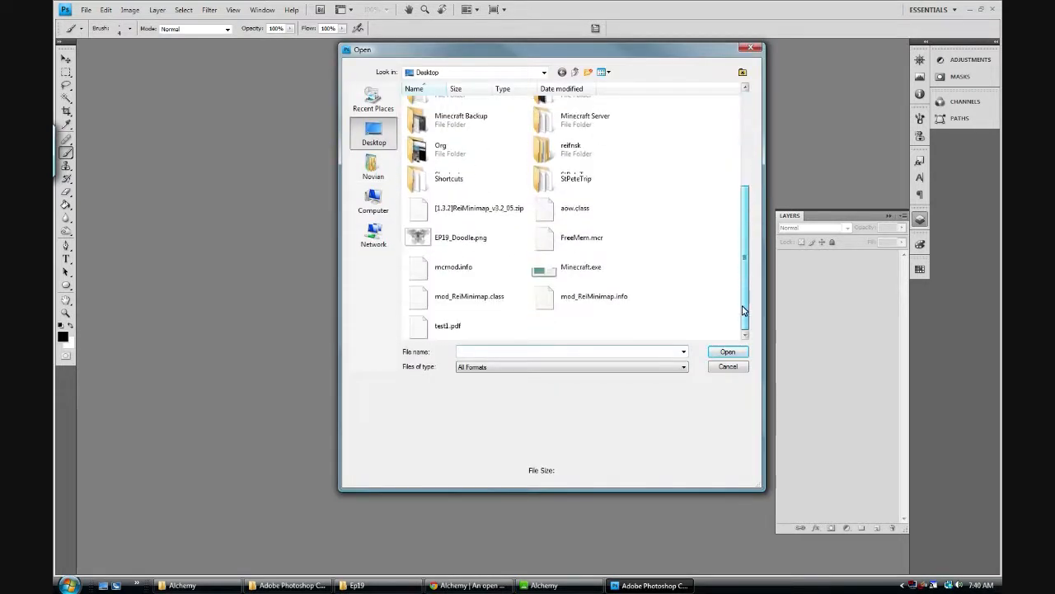
left_click(429, 238)
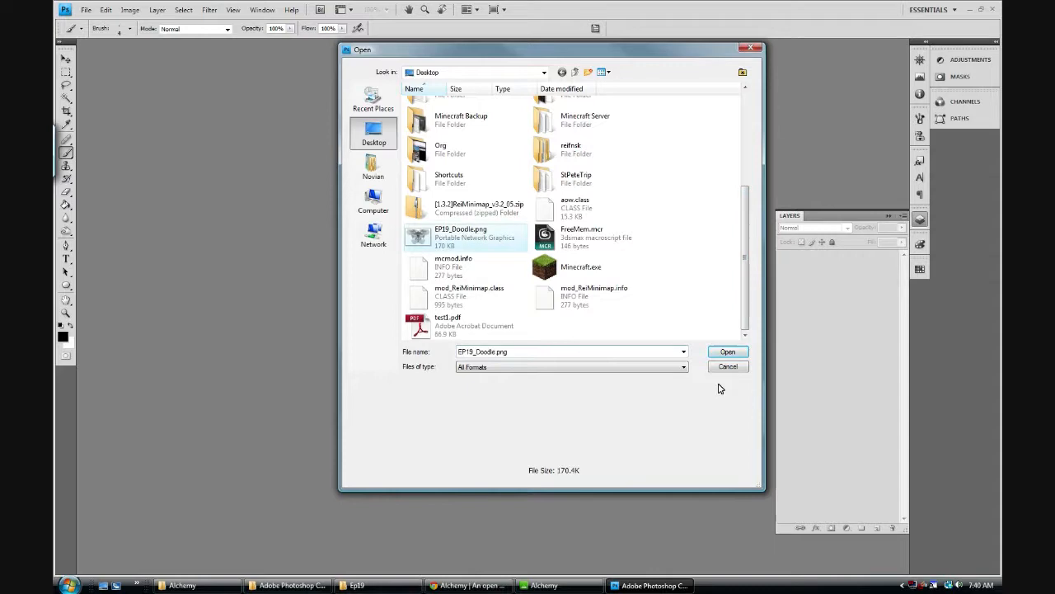
left_click(727, 352)
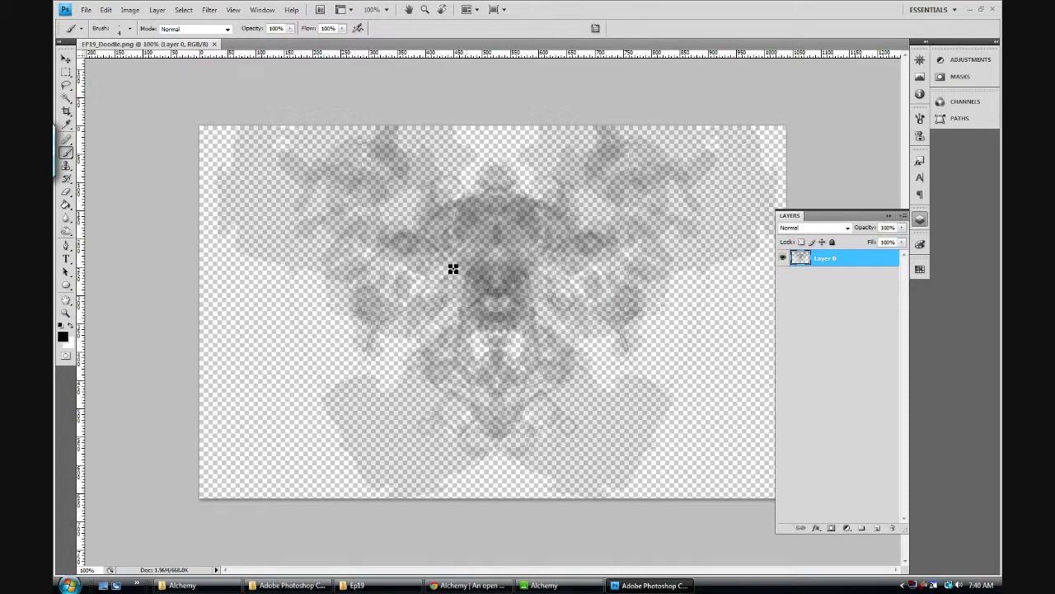
Step: Add a new layer beneath the doodle layer and fill it with white as a background
left_click(874, 529)
left_click_drag(828, 260, 831, 290)
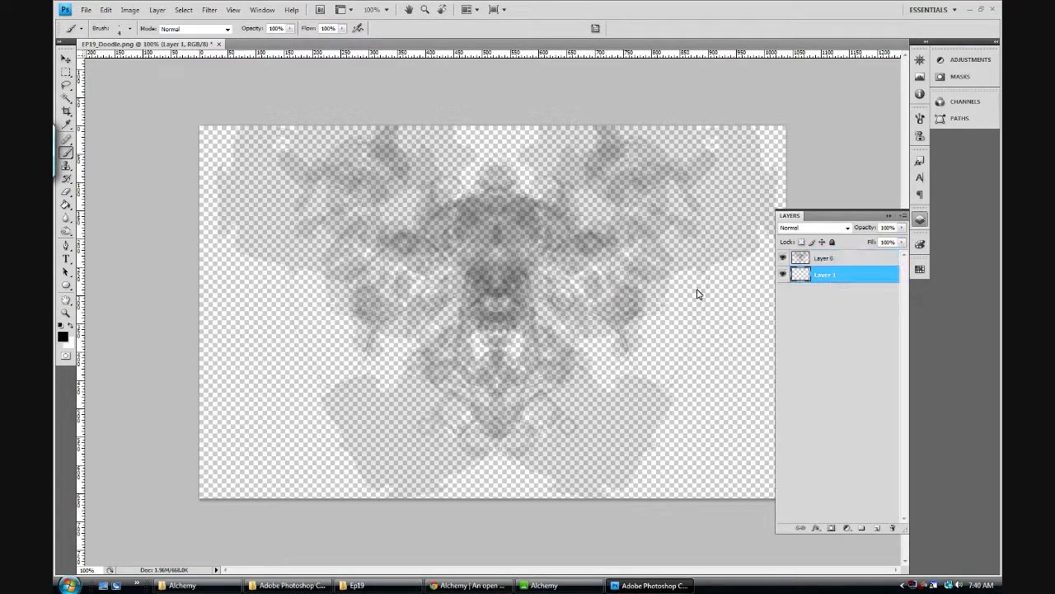
left_click(72, 329)
left_click(66, 204)
left_click(256, 325)
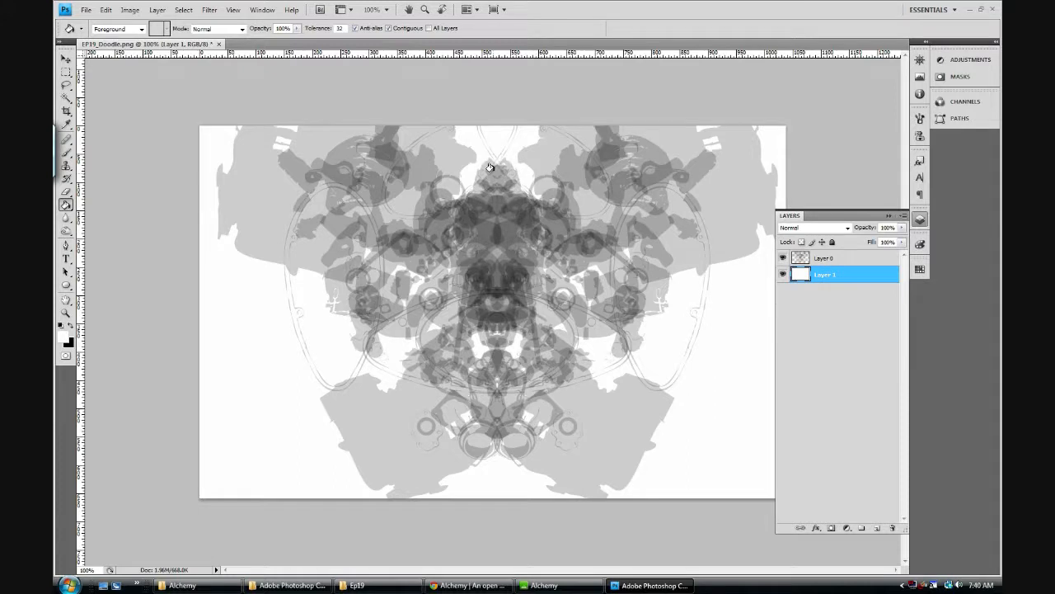
Step: Add a new layer above the doodle layer and set up the Brush to paint in black
left_click(841, 262)
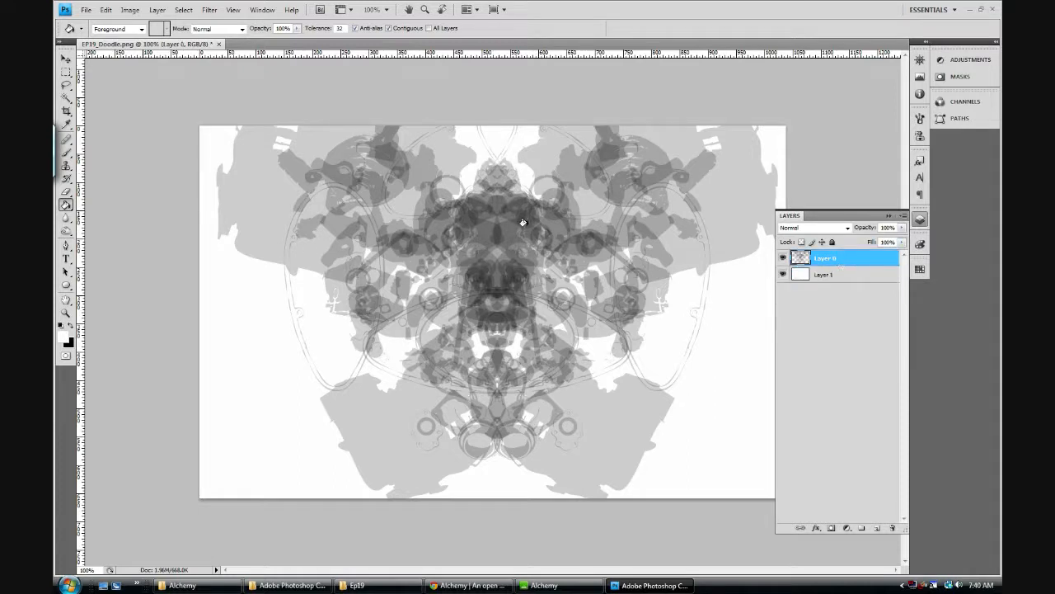
left_click(66, 153)
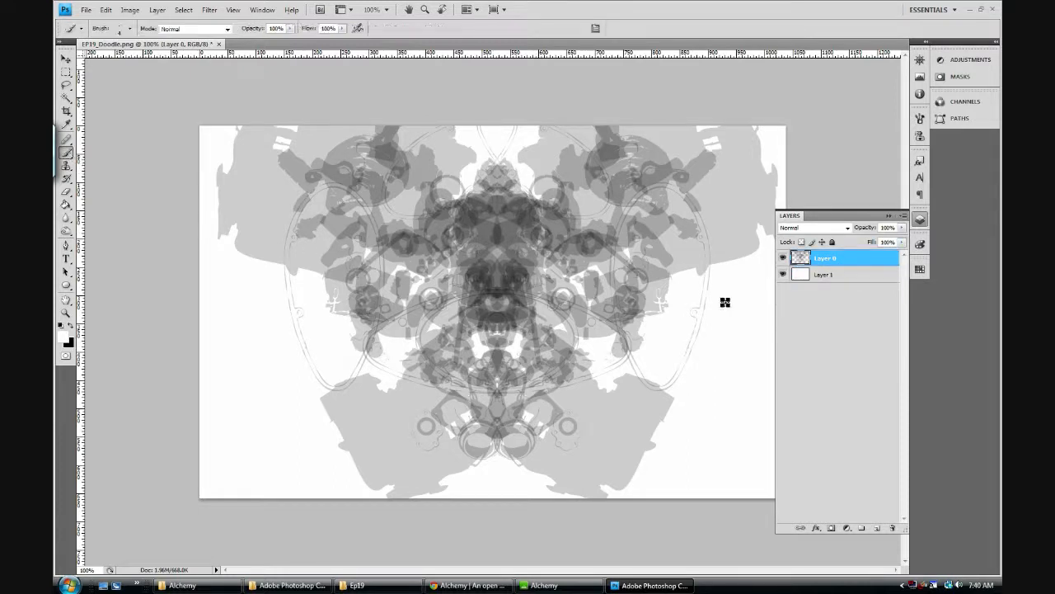
left_click(876, 527)
left_click(70, 326)
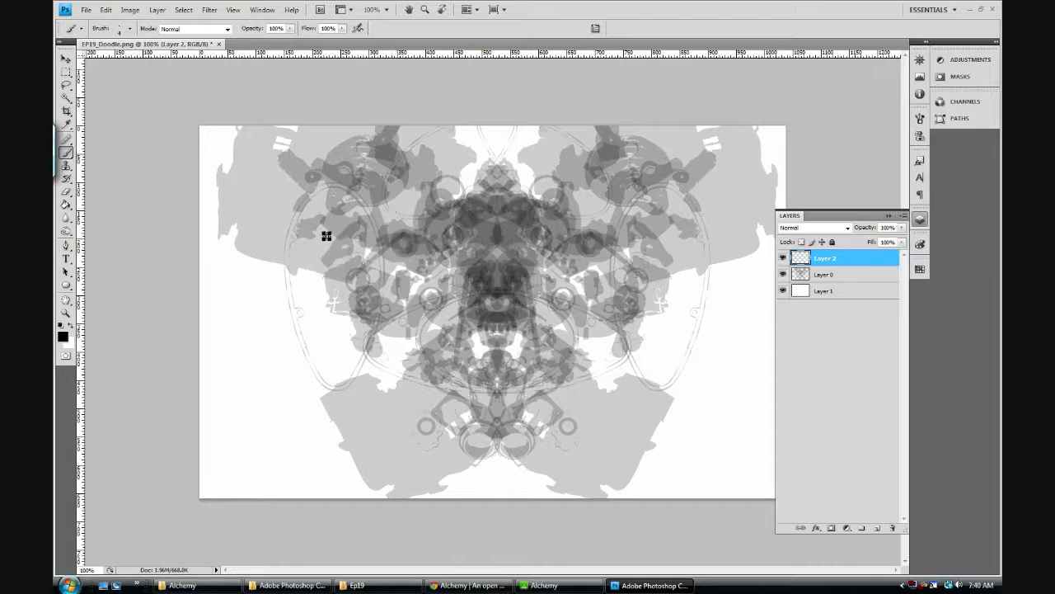
mouse_move(261, 246)
left_mouse_down()
mouse_move(257, 277)
mouse_move(285, 295)
left_mouse_up()
key("ctrl+z")
Step: Switch to a finer brush for the line work and rename the empty top layer King
left_click(66, 313)
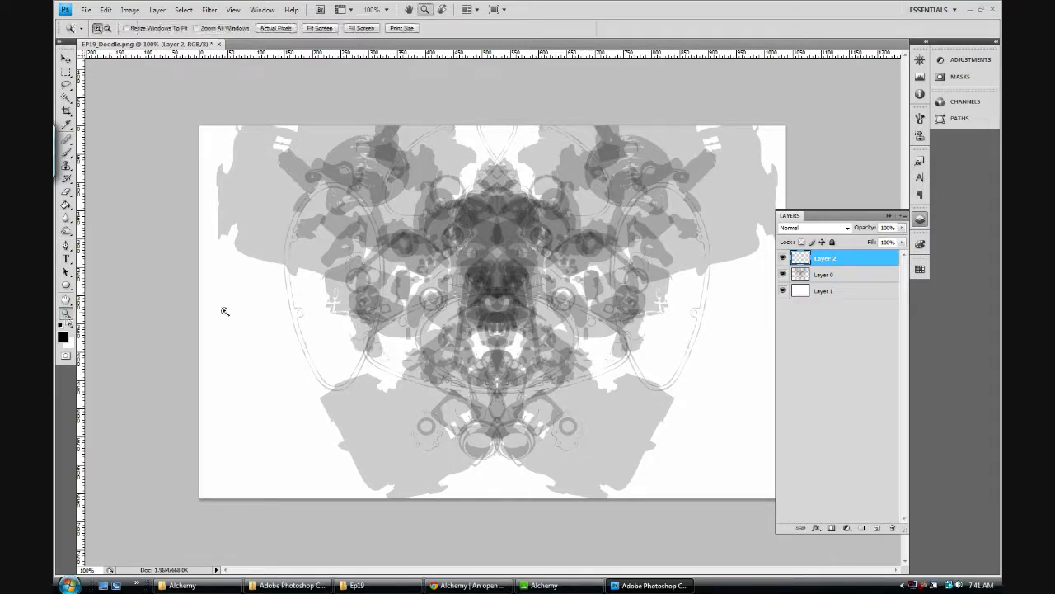
left_click(498, 250)
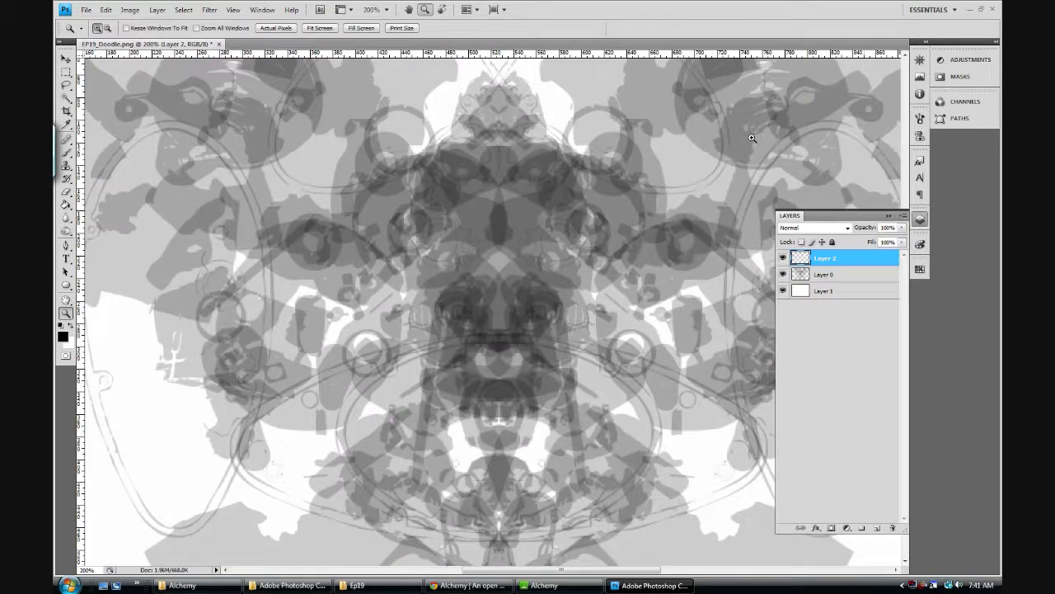
left_click(66, 152)
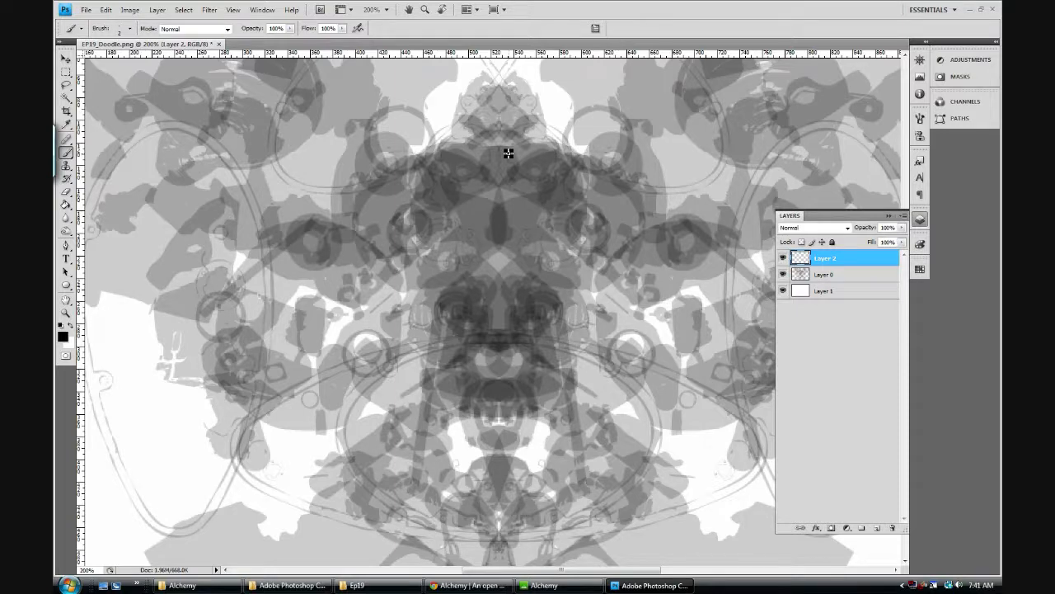
left_click_drag(324, 230, 346, 317)
key("ctrl+z")
double_click(825, 259)
key("Return")
Step: Paint the nose, mouth, chin and whisker lines of a lion-like face in the small peak above the torso
left_click_drag(492, 108, 511, 142)
left_click_drag(486, 144, 508, 139)
left_click_drag(514, 120, 530, 125)
mouse_move(513, 123)
left_mouse_down()
mouse_move(524, 131)
mouse_move(470, 113)
left_mouse_up()
mouse_move(488, 120)
left_mouse_down()
mouse_move(470, 120)
mouse_move(473, 127)
left_mouse_up()
Step: Paint the brows and eyes of the lion-like face and outline the head around them
left_click_drag(493, 88, 495, 106)
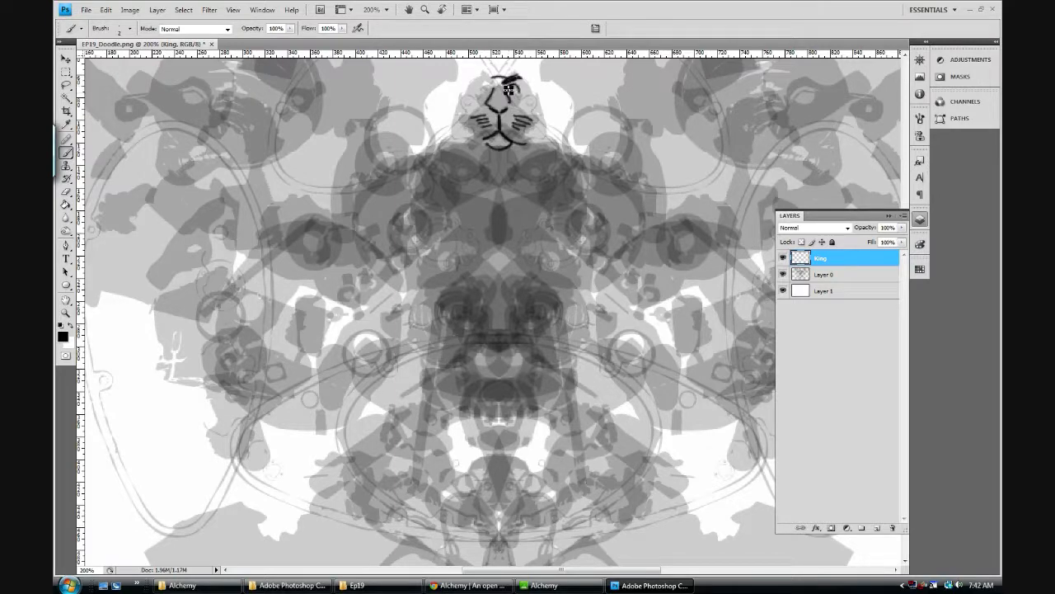
left_click_drag(512, 86, 500, 89)
left_click_drag(486, 92, 492, 84)
mouse_move(523, 77)
left_mouse_down()
mouse_move(542, 107)
mouse_move(541, 131)
mouse_move(538, 123)
left_mouse_up()
mouse_move(470, 82)
left_mouse_down()
mouse_move(454, 107)
mouse_move(457, 134)
mouse_move(495, 142)
left_mouse_up()
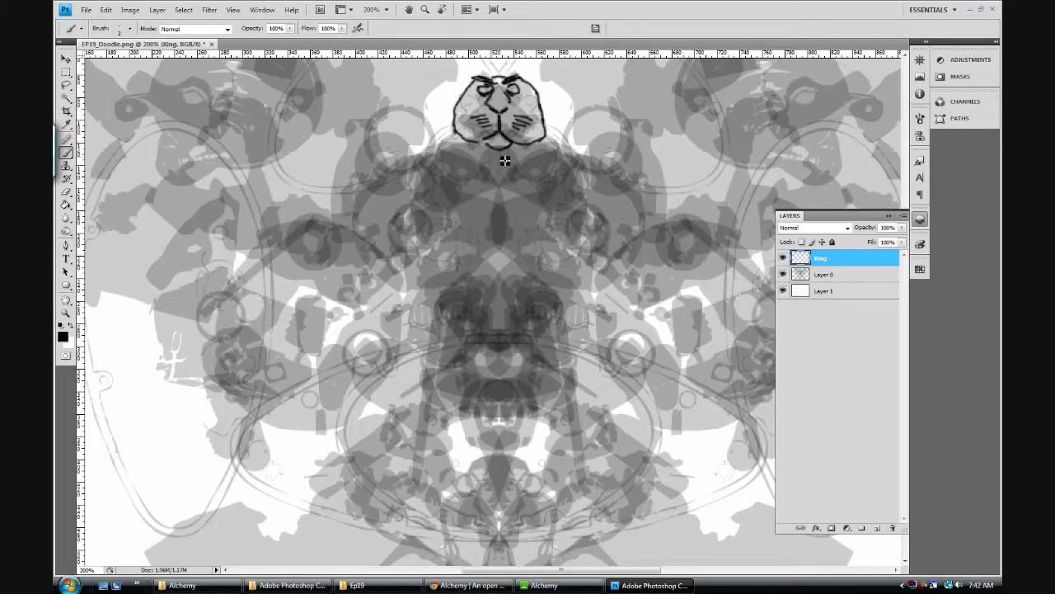
Step: Outline both shoulders and paint the chest centreline, rib arch and angled waist lines of the torso
mouse_move(447, 133)
left_mouse_down()
mouse_move(425, 147)
mouse_move(372, 118)
mouse_move(319, 204)
left_mouse_up()
left_click_drag(390, 140, 433, 150)
mouse_move(500, 183)
left_mouse_down()
mouse_move(498, 258)
mouse_move(547, 277)
left_mouse_up()
mouse_move(498, 248)
left_mouse_down()
mouse_move(446, 293)
mouse_move(434, 329)
mouse_move(441, 342)
left_mouse_up()
left_click_drag(573, 307, 559, 343)
left_click_drag(448, 364, 467, 384)
left_click_drag(553, 354, 532, 381)
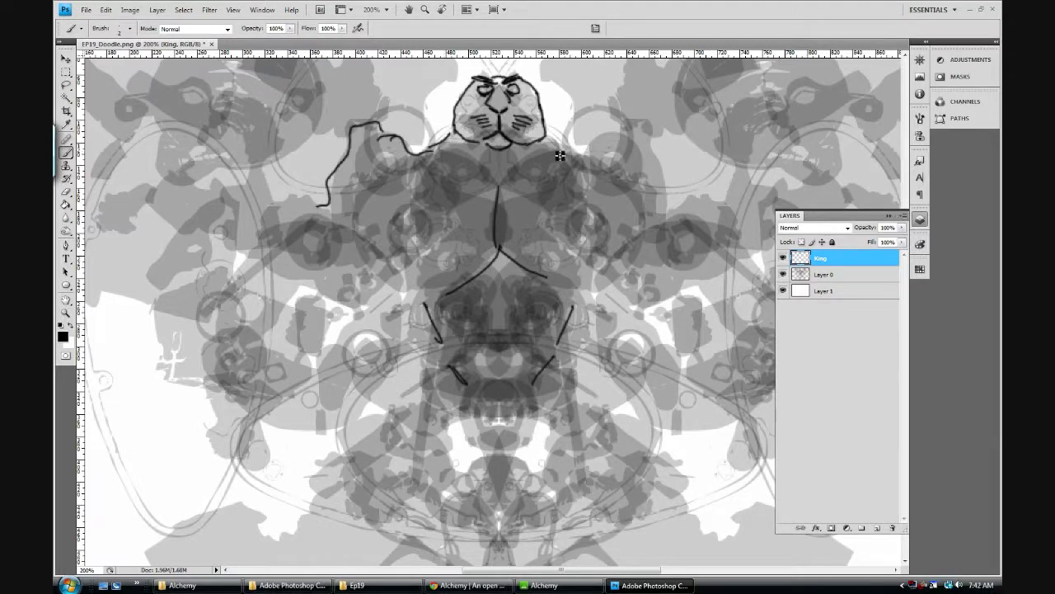
left_click_drag(549, 131, 575, 145)
left_click_drag(645, 124, 577, 146)
Step: Outline the large rounded forearm shape to the left of the figure's torso
mouse_move(243, 211)
left_mouse_down()
mouse_move(205, 247)
mouse_move(218, 282)
left_mouse_up()
mouse_move(213, 331)
left_mouse_down()
mouse_move(243, 405)
mouse_move(338, 412)
left_mouse_up()
mouse_move(251, 211)
left_mouse_down()
mouse_move(280, 206)
mouse_move(306, 228)
mouse_move(273, 246)
mouse_move(329, 233)
mouse_move(356, 275)
mouse_move(396, 293)
mouse_move(397, 341)
mouse_move(338, 411)
left_mouse_up()
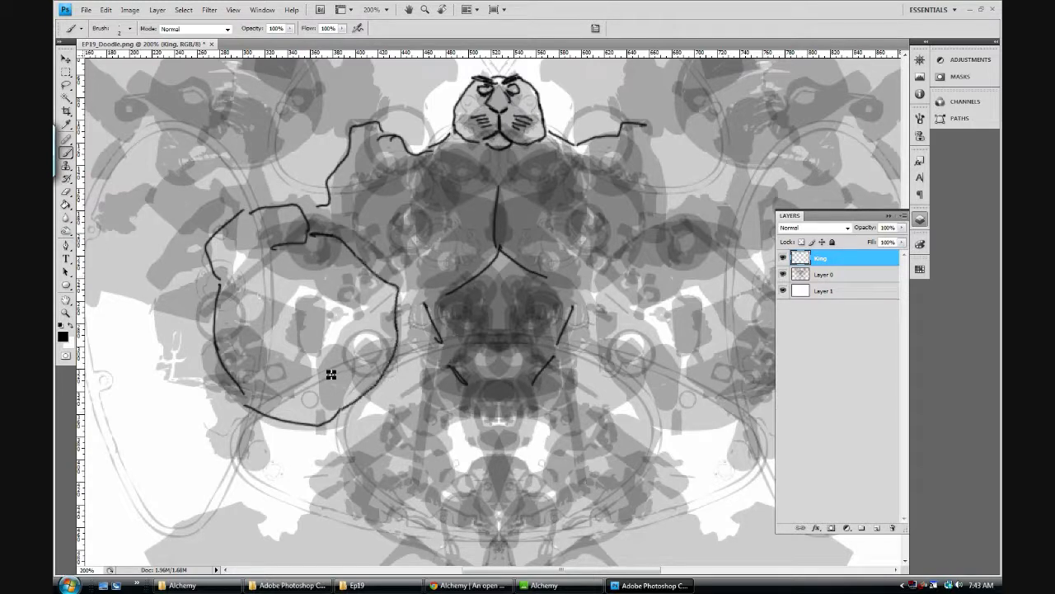
Step: Paint three slanted finger-like lines inside the large rounded forearm shape and hide the King layer
mouse_move(302, 294)
left_mouse_down()
mouse_move(344, 252)
mouse_move(330, 365)
left_mouse_up()
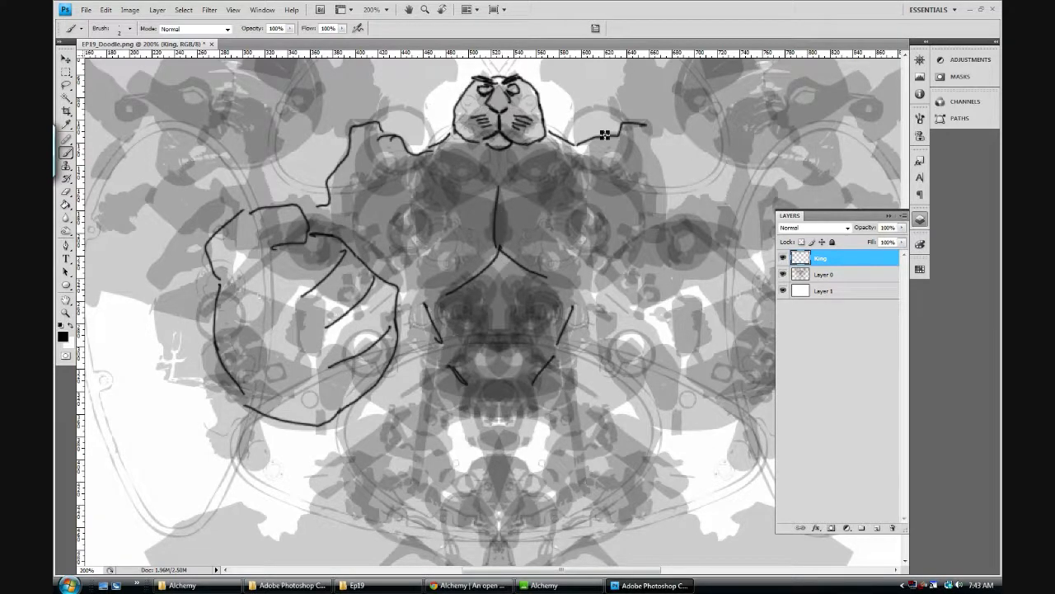
left_click(782, 258)
left_click(783, 258)
left_click(783, 259)
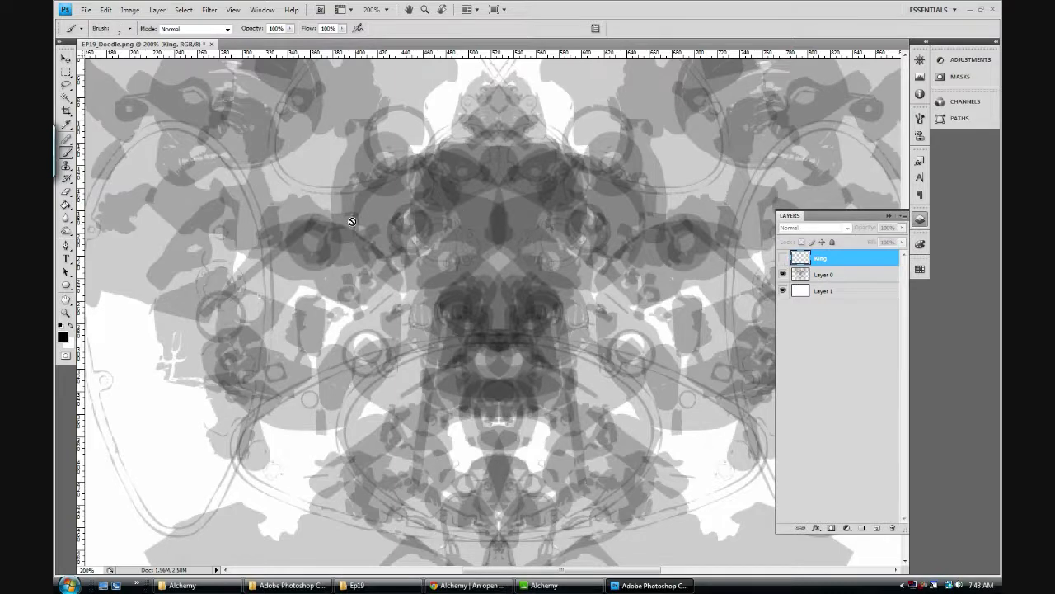
Step: Add a new layer above King and name it King's Sigil
left_click(879, 529)
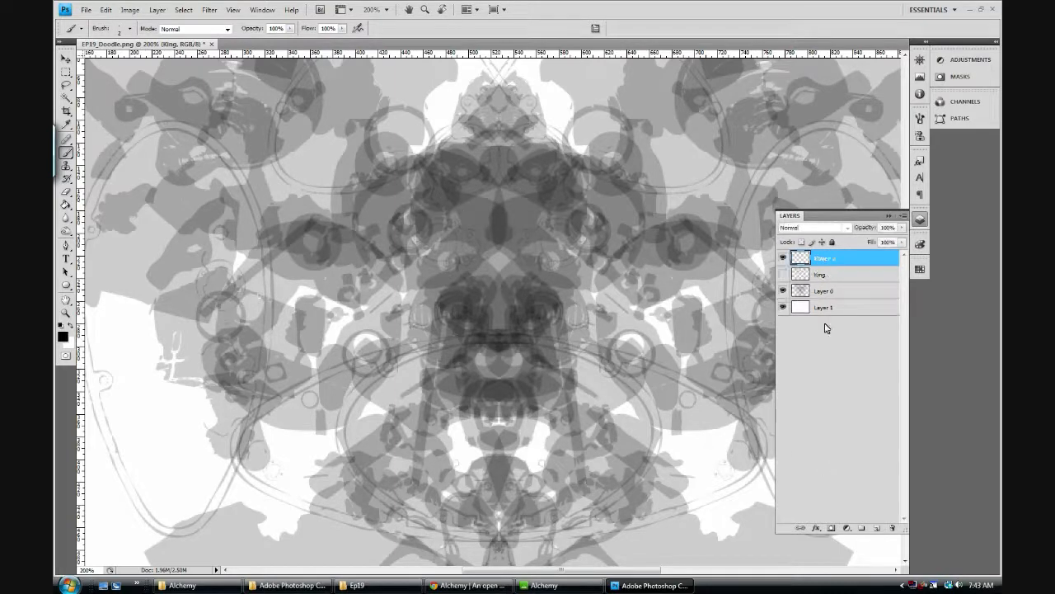
double_click(824, 258)
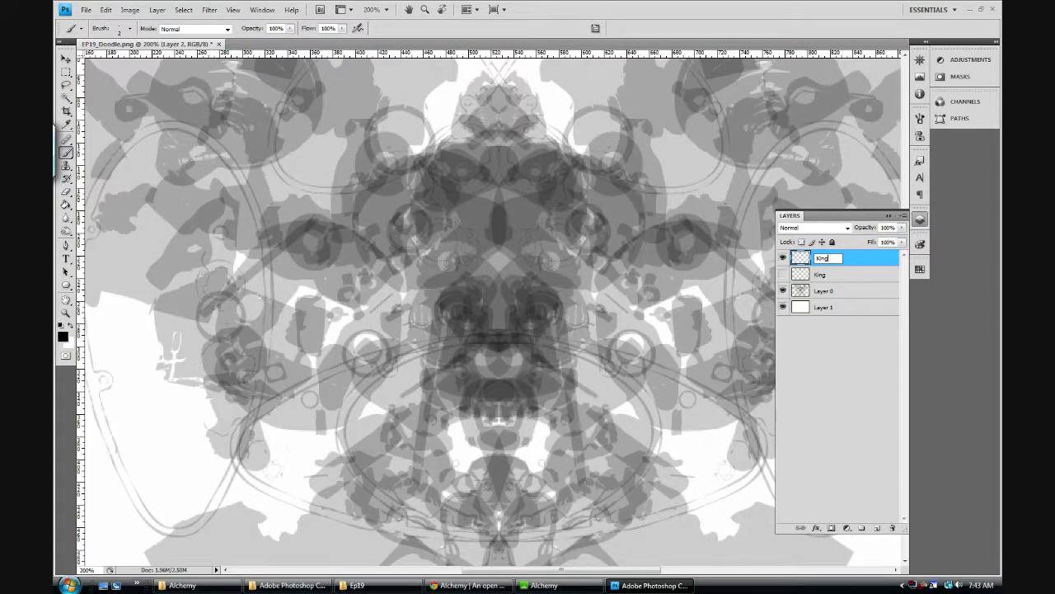
type("King's Sil")
key("Return")
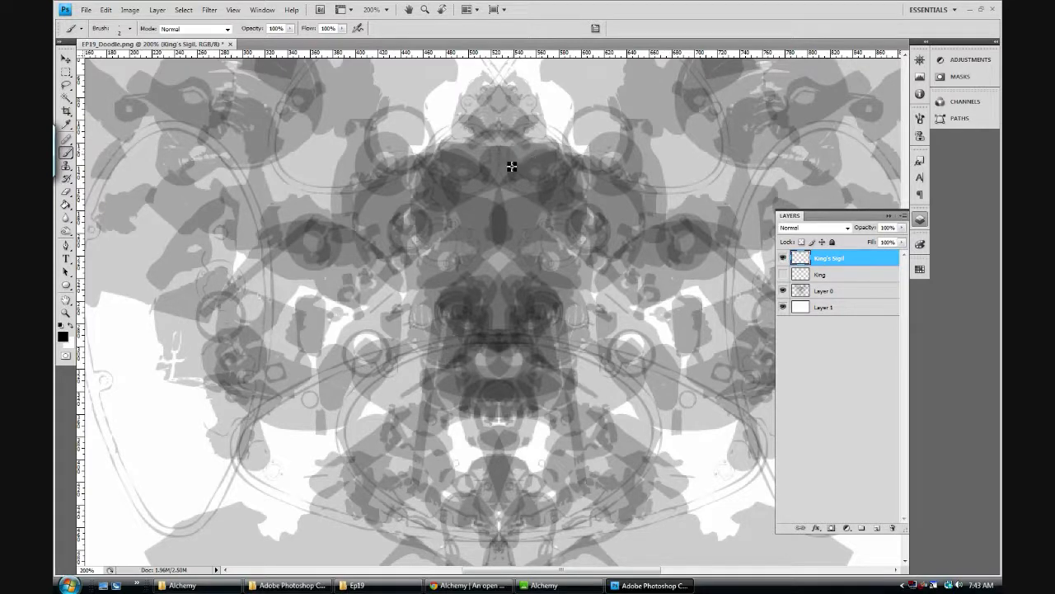
Step: Paint half of a face over the dark central torso area, with a slanted eye, round pupil, nose, mouth, chin and cheek lines
left_click_drag(506, 168, 563, 150)
mouse_move(507, 176)
left_mouse_down()
mouse_move(568, 152)
mouse_move(541, 169)
mouse_move(525, 160)
left_mouse_up()
mouse_move(509, 146)
left_mouse_down()
mouse_move(525, 160)
mouse_move(539, 207)
mouse_move(532, 230)
left_mouse_up()
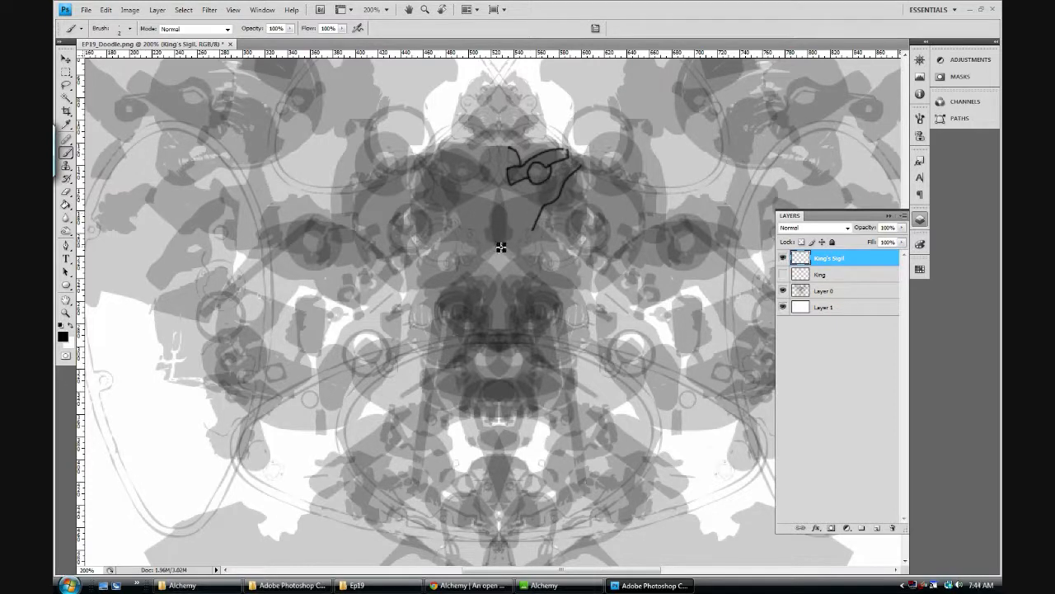
left_click_drag(515, 192, 512, 236)
mouse_move(498, 273)
left_mouse_down()
mouse_move(511, 253)
mouse_move(529, 272)
left_mouse_up()
left_click_drag(495, 328, 528, 270)
mouse_move(539, 228)
left_mouse_down()
mouse_move(565, 241)
mouse_move(537, 239)
mouse_move(547, 249)
mouse_move(531, 271)
left_mouse_up()
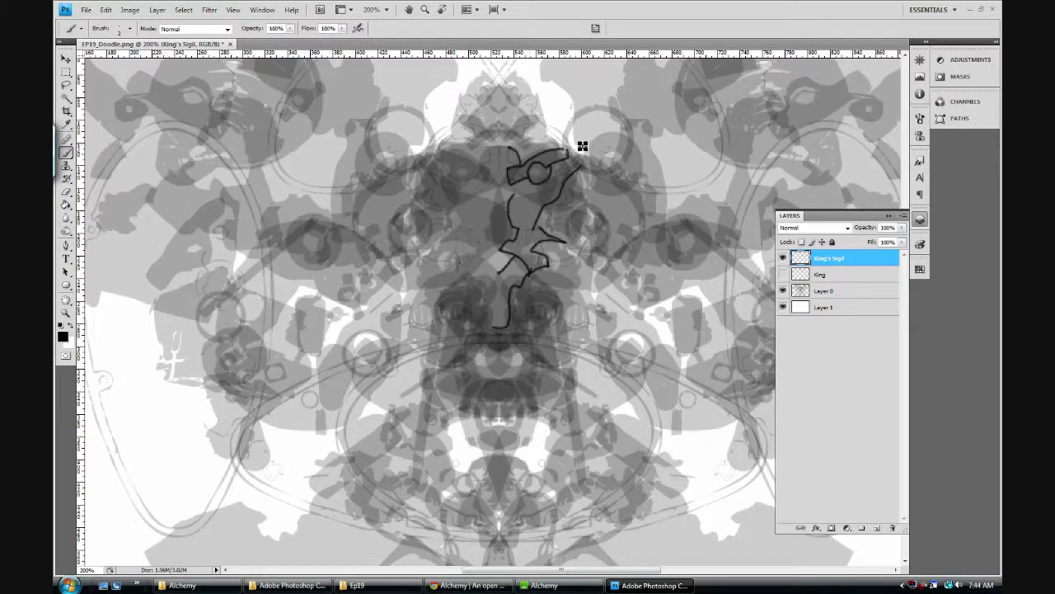
Step: Outline the brow and forehead above the slanted eye and shade the eye around its pupil
mouse_move(587, 158)
left_mouse_down()
mouse_move(559, 141)
mouse_move(514, 146)
left_mouse_up()
left_click_drag(506, 144, 492, 146)
left_click_drag(523, 175, 569, 152)
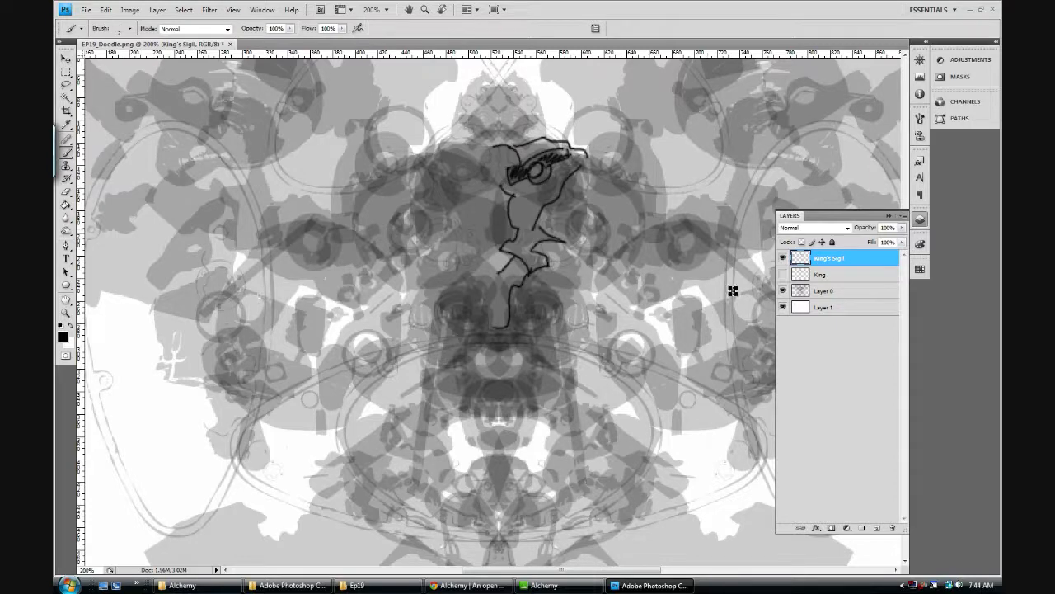
Step: Hide the King's Sigil layer and add a new layer named Horse above it
left_click(782, 257)
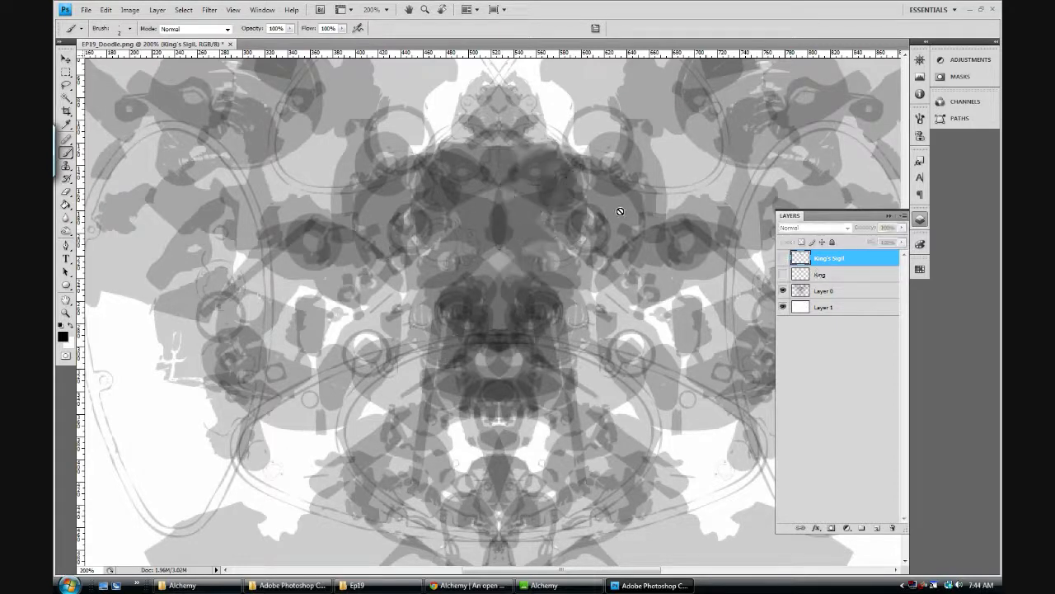
left_click(876, 528)
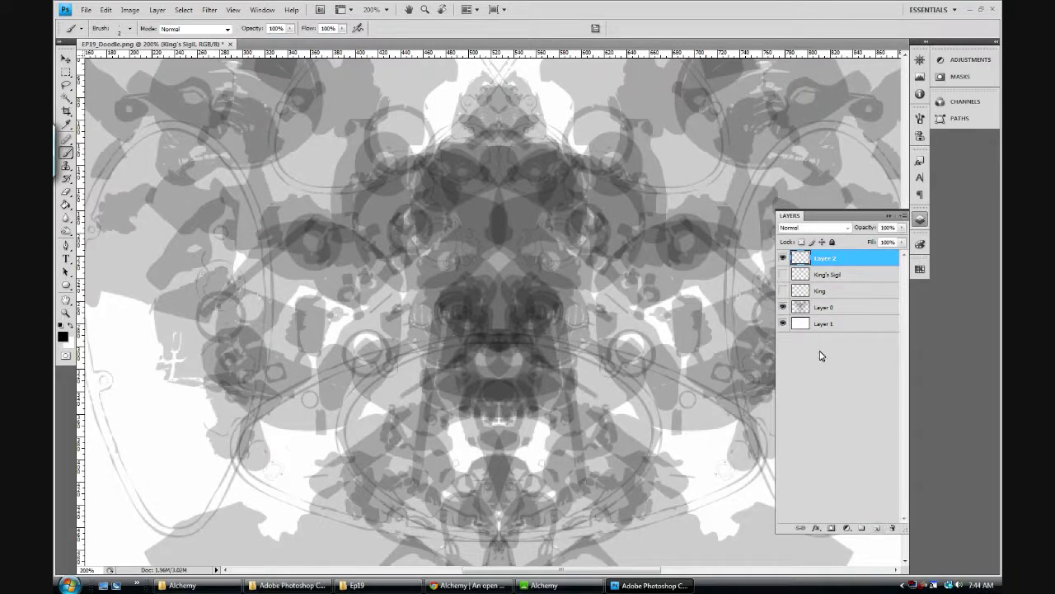
double_click(823, 259)
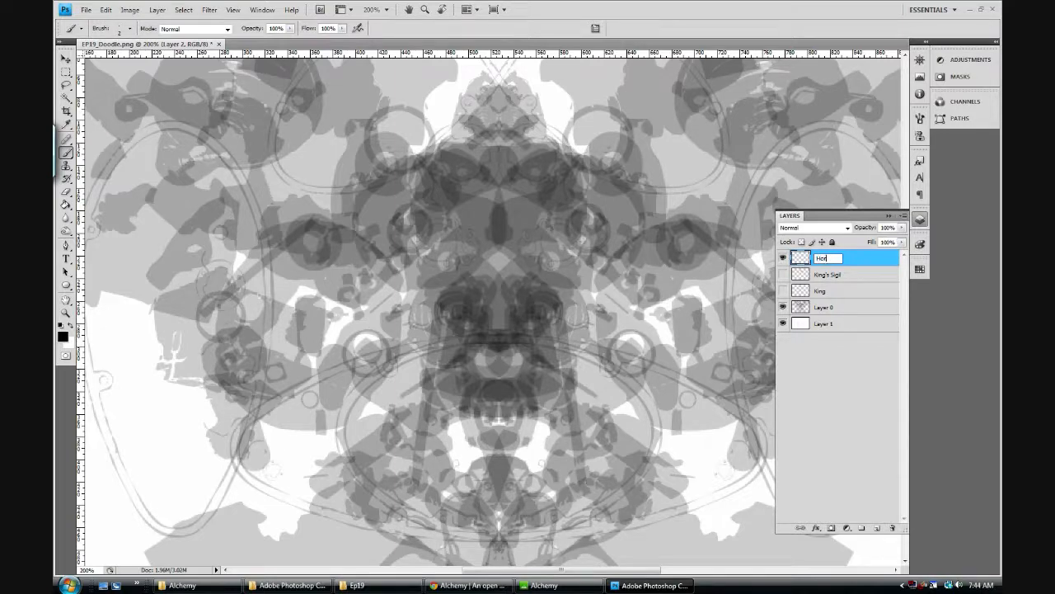
key("Return")
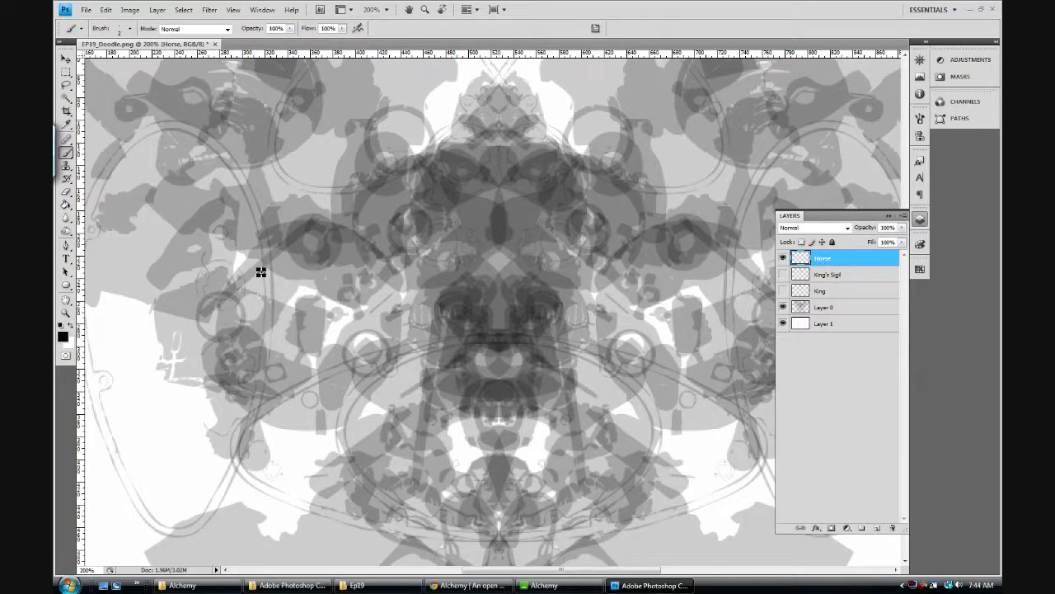
Step: Paint a slanted horse-like head with an eye and crest at the silhouette's left edge, and a blocky shape with a looped cross beneath it
mouse_move(146, 277)
left_mouse_down()
mouse_move(187, 217)
mouse_move(224, 202)
mouse_move(213, 247)
mouse_move(192, 268)
mouse_move(170, 285)
mouse_move(144, 279)
left_mouse_up()
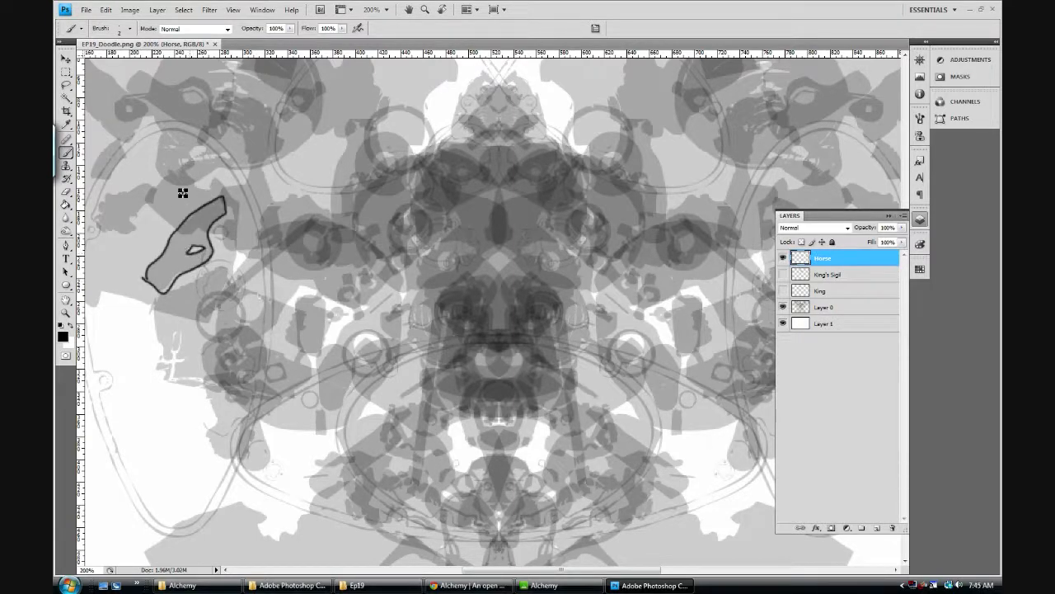
mouse_move(156, 301)
left_mouse_down()
mouse_move(165, 379)
mouse_move(216, 385)
left_mouse_up()
mouse_move(200, 277)
left_mouse_down()
mouse_move(234, 278)
mouse_move(219, 329)
mouse_move(228, 370)
mouse_move(216, 385)
mouse_move(174, 363)
mouse_move(183, 338)
mouse_move(174, 329)
mouse_move(170, 379)
mouse_move(173, 330)
left_mouse_up()
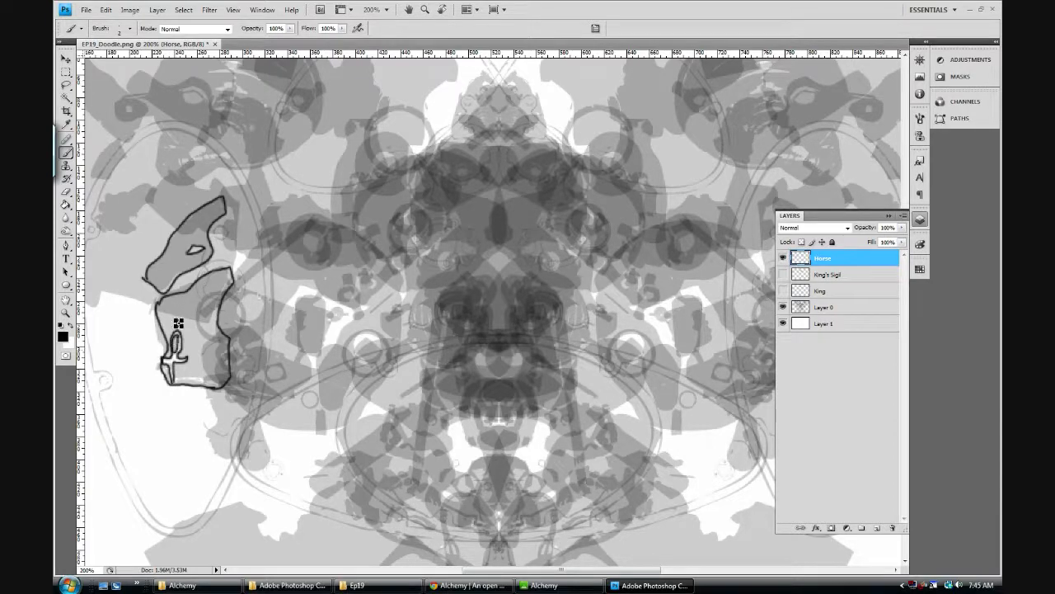
mouse_move(217, 278)
left_mouse_down()
mouse_move(238, 263)
mouse_move(215, 278)
mouse_move(246, 273)
mouse_move(211, 284)
mouse_move(226, 278)
left_mouse_up()
mouse_move(173, 168)
left_mouse_down()
mouse_move(143, 200)
mouse_move(192, 230)
mouse_move(243, 233)
mouse_move(241, 202)
mouse_move(212, 177)
mouse_move(177, 171)
left_mouse_up()
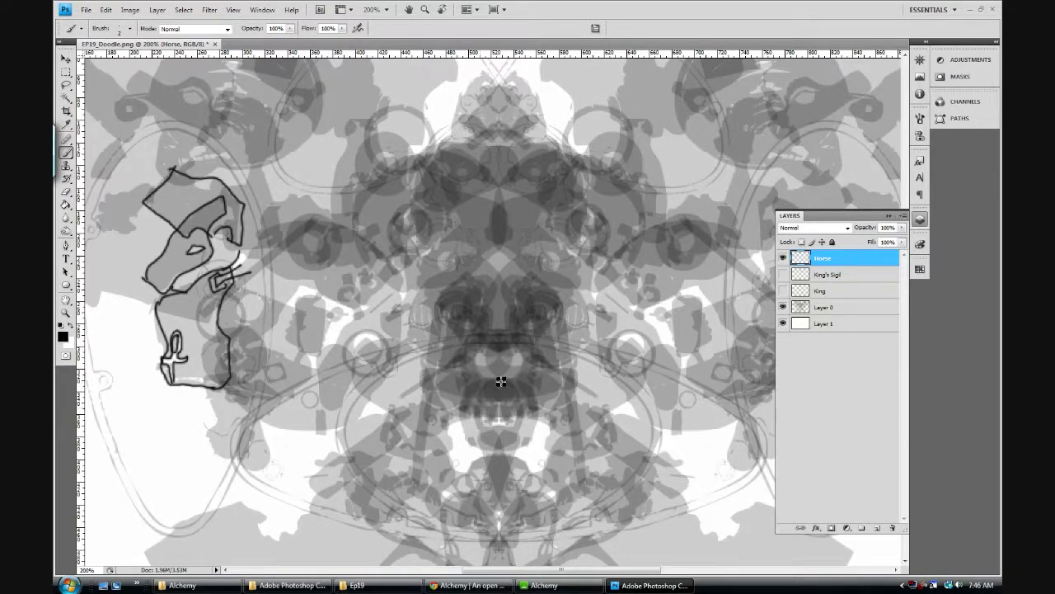
Step: Paint a small oval face with eyes, nose and mouth on the silhouette's centreline below the torso
mouse_move(499, 382)
left_mouse_down()
mouse_move(479, 393)
mouse_move(471, 420)
mouse_move(481, 441)
mouse_move(504, 452)
left_mouse_up()
left_click_drag(482, 399, 498, 421)
mouse_move(499, 426)
left_mouse_down()
mouse_move(477, 437)
mouse_move(519, 438)
mouse_move(503, 452)
mouse_move(514, 387)
mouse_move(499, 383)
mouse_move(513, 403)
left_mouse_up()
left_click_drag(487, 421, 509, 423)
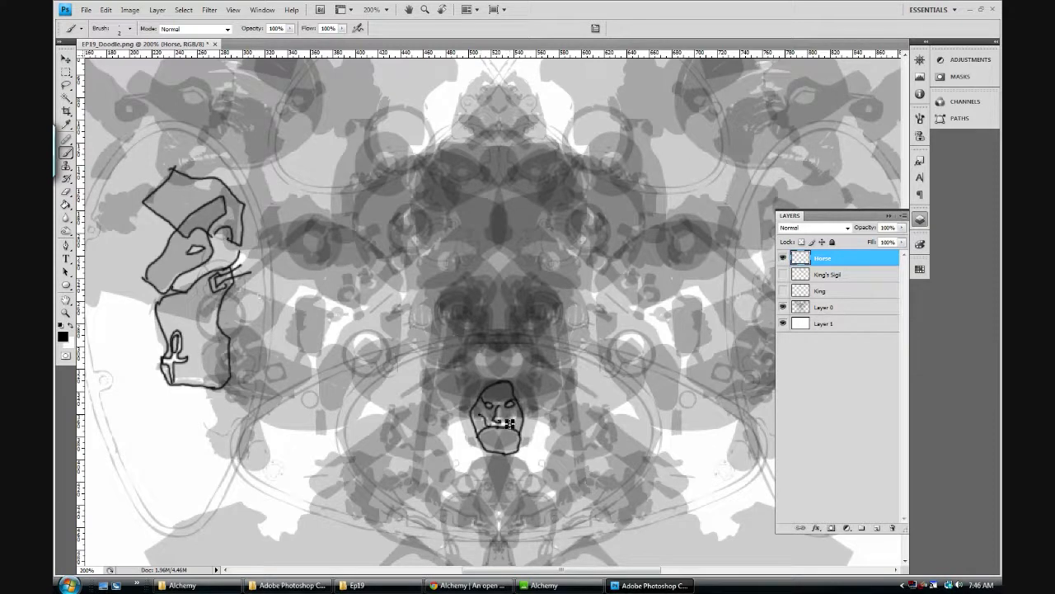